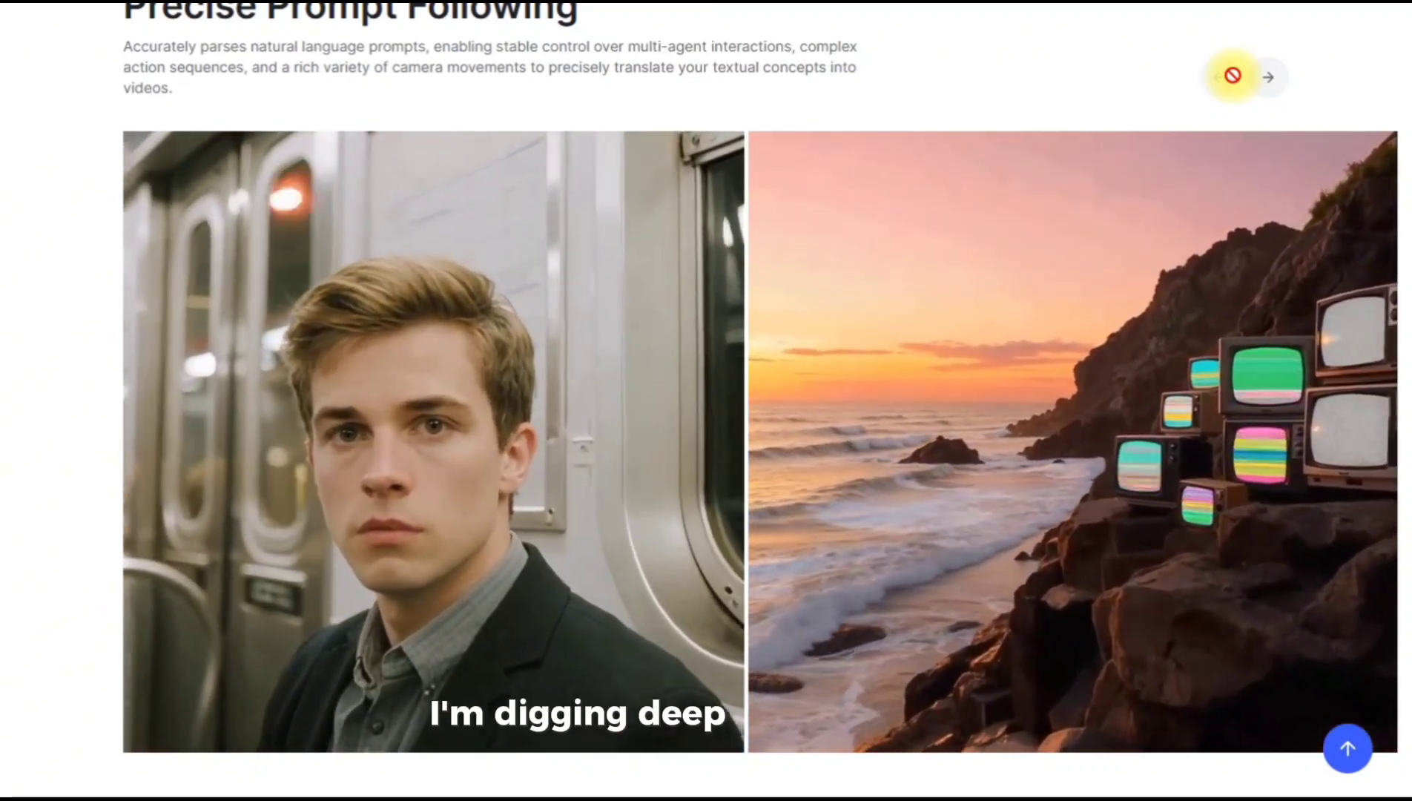
- Scroll through the rest of the Seedance multi-shot examples and open a new blank browser tab
scroll(550, 341, down, 10)
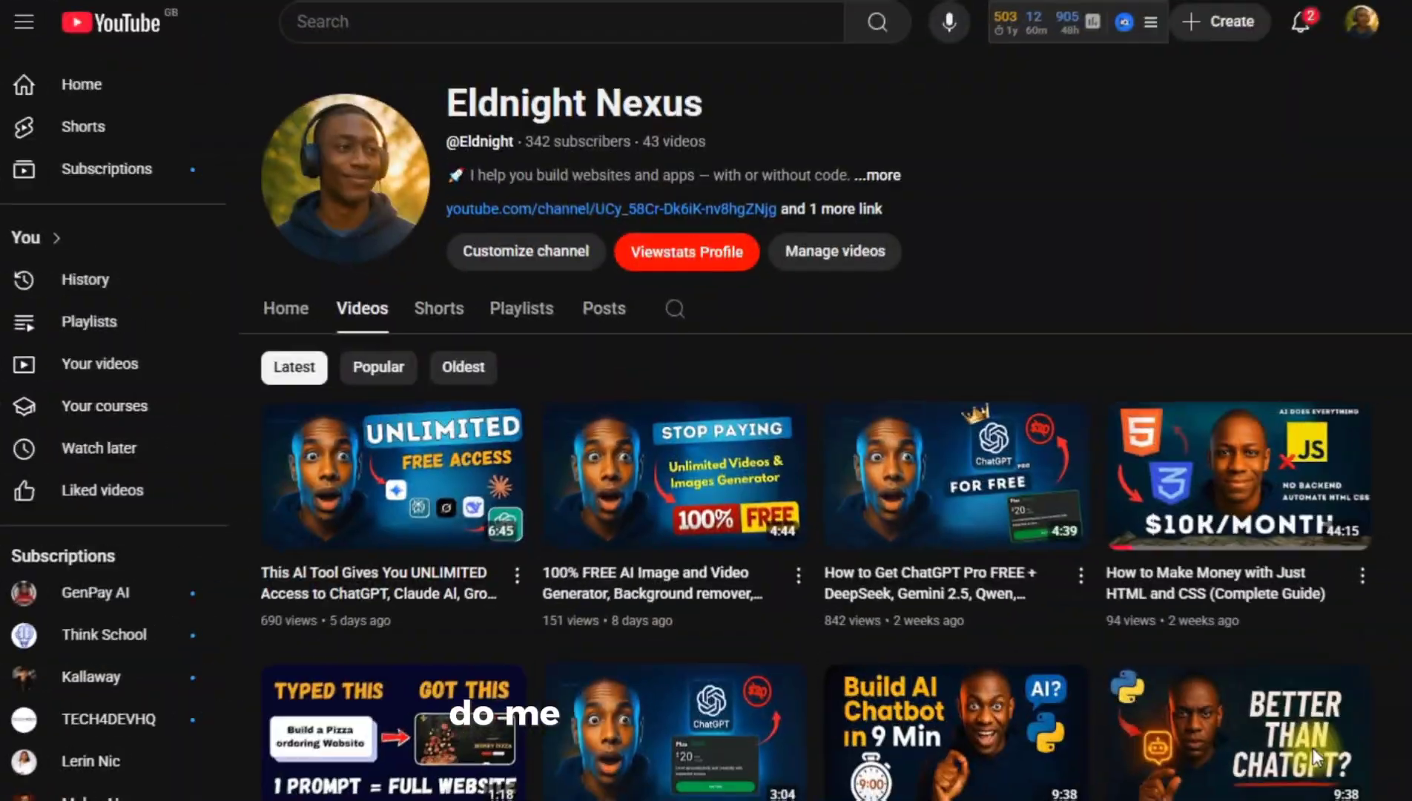
mouse_move(646, 417)
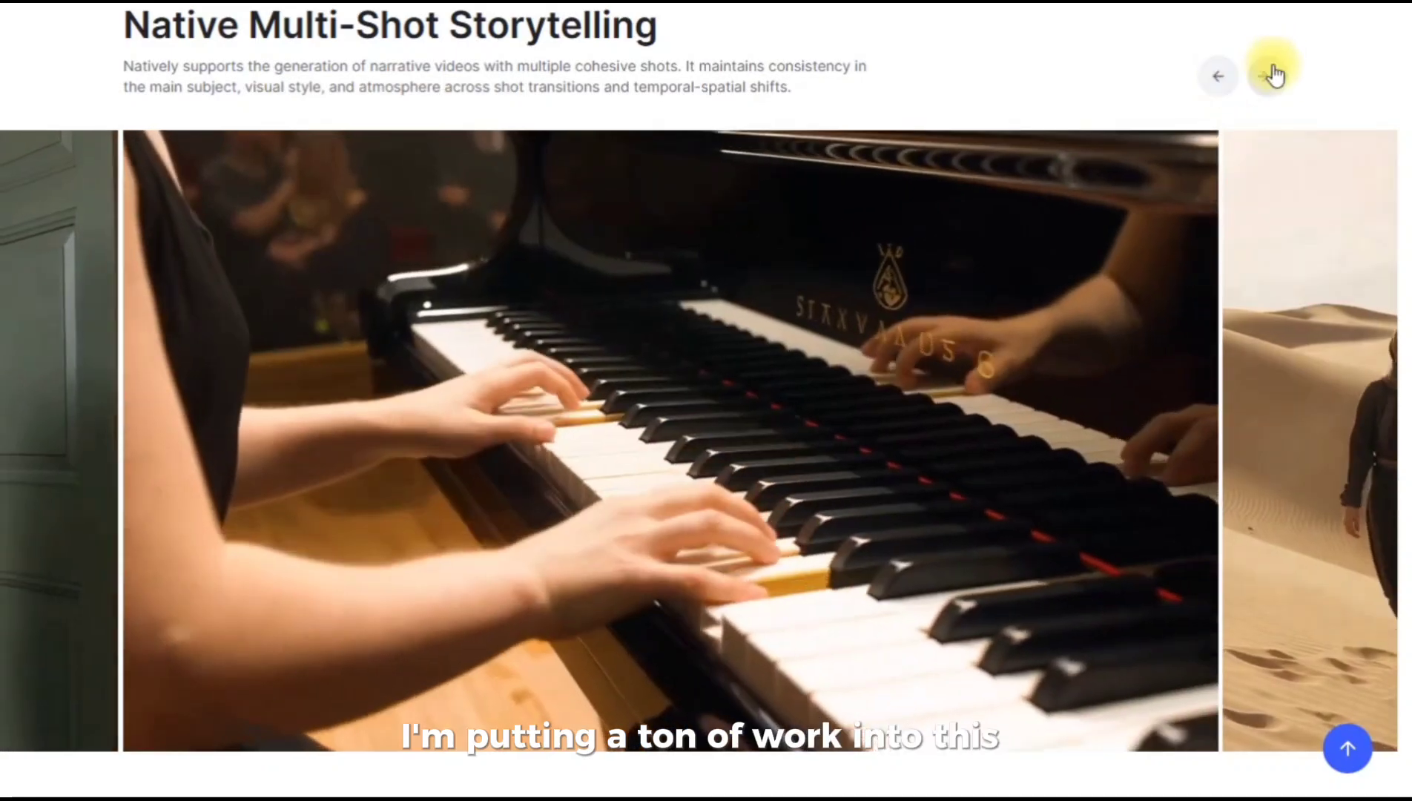
click(1269, 74)
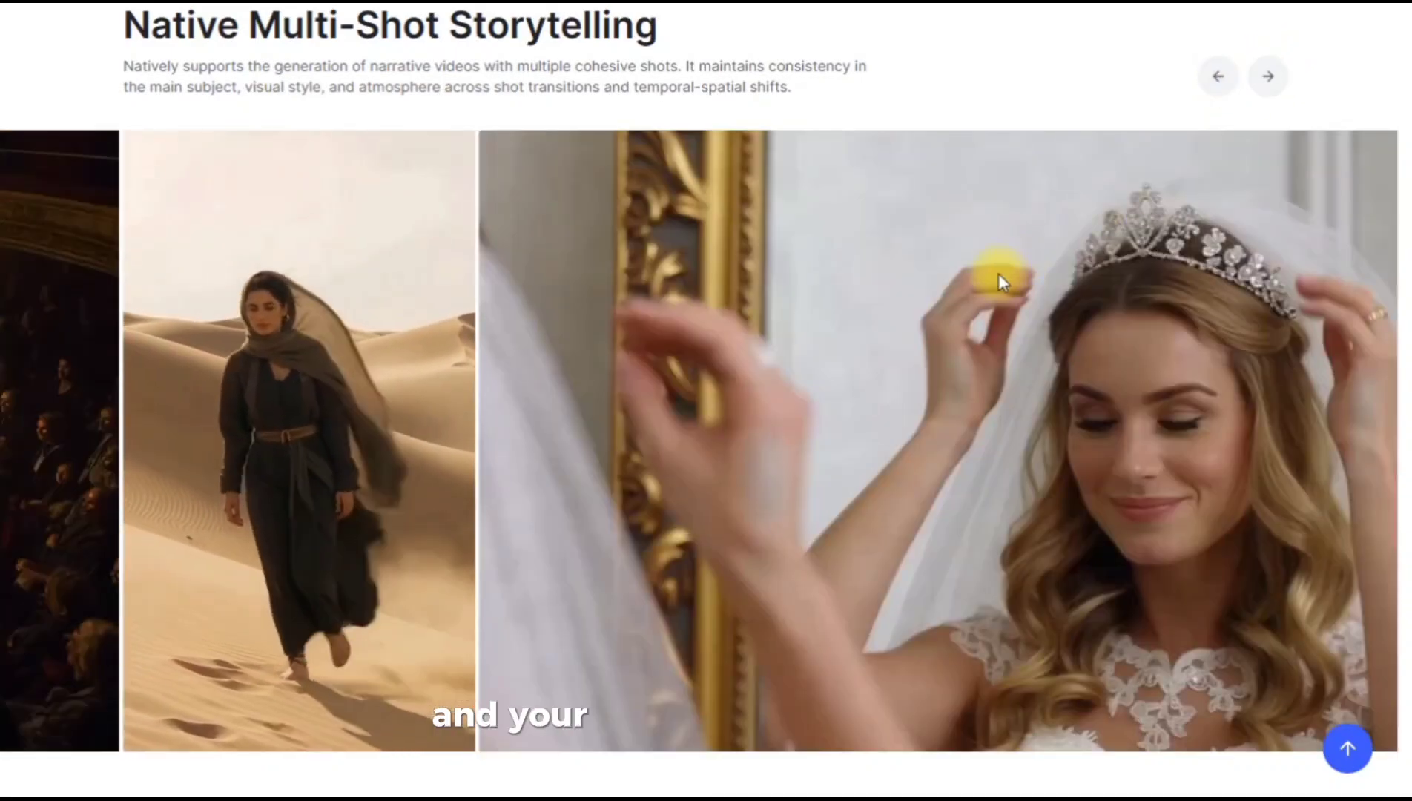
scroll(998, 272, down, 7)
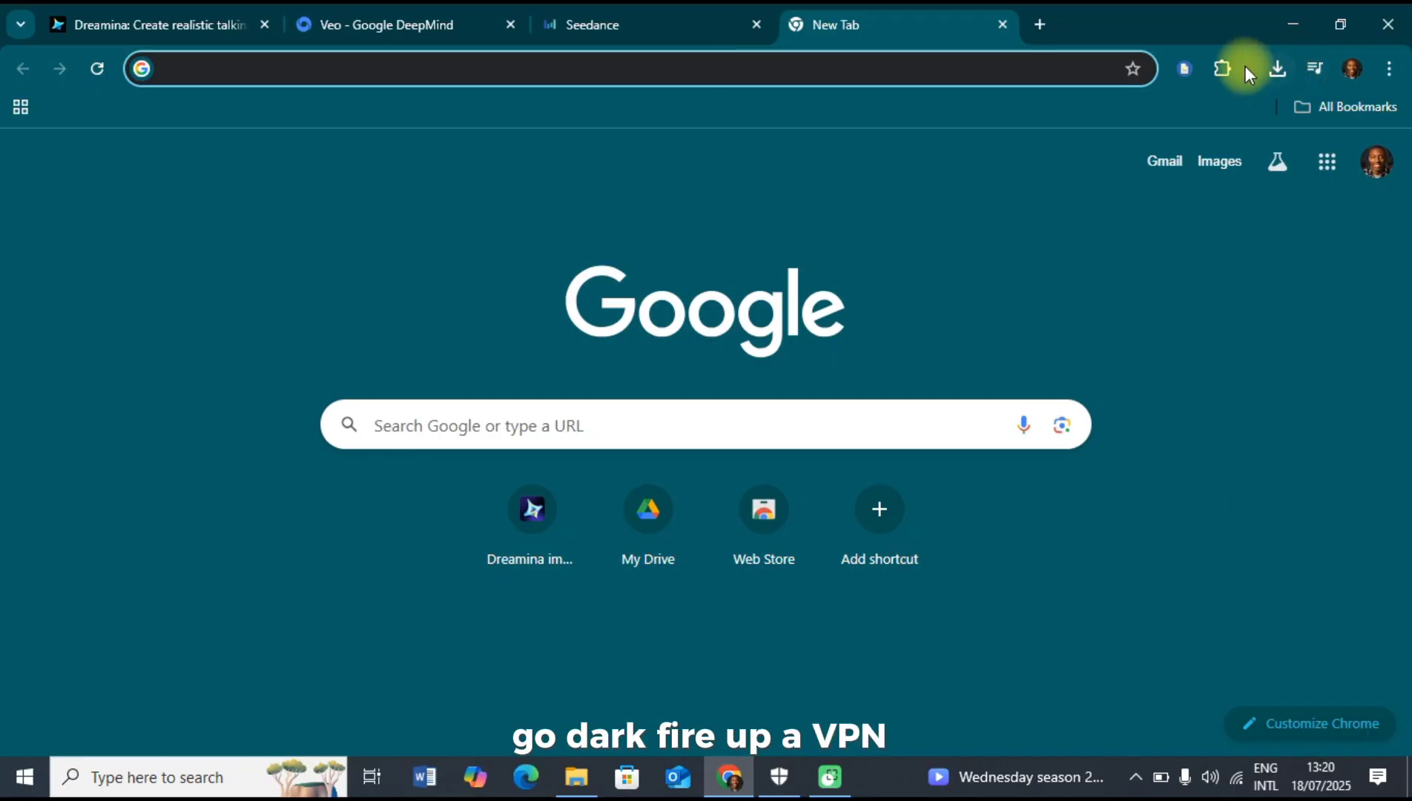
- Bring up Windscribe VPN from the Extensions menu and scroll its server Locations list
click(1226, 65)
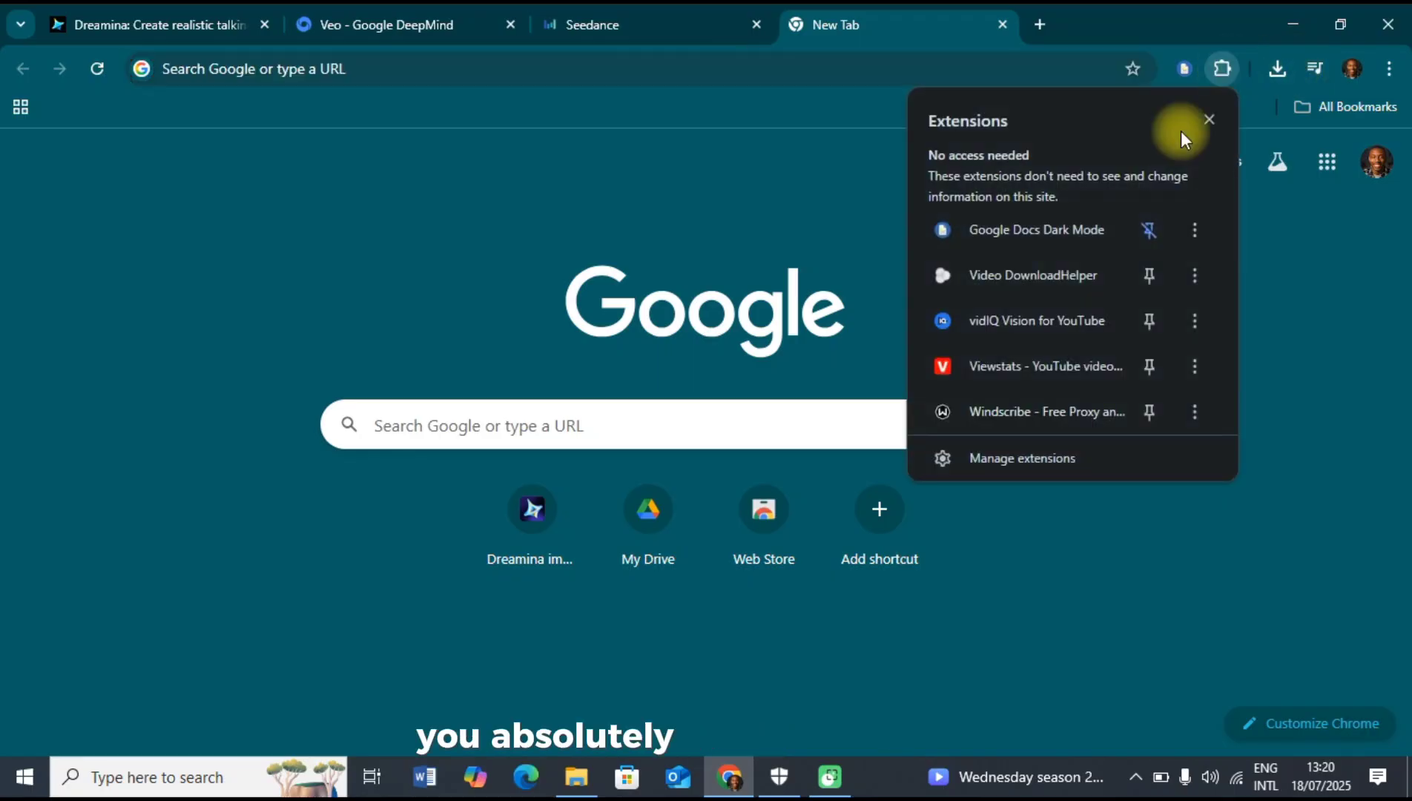
click(1011, 413)
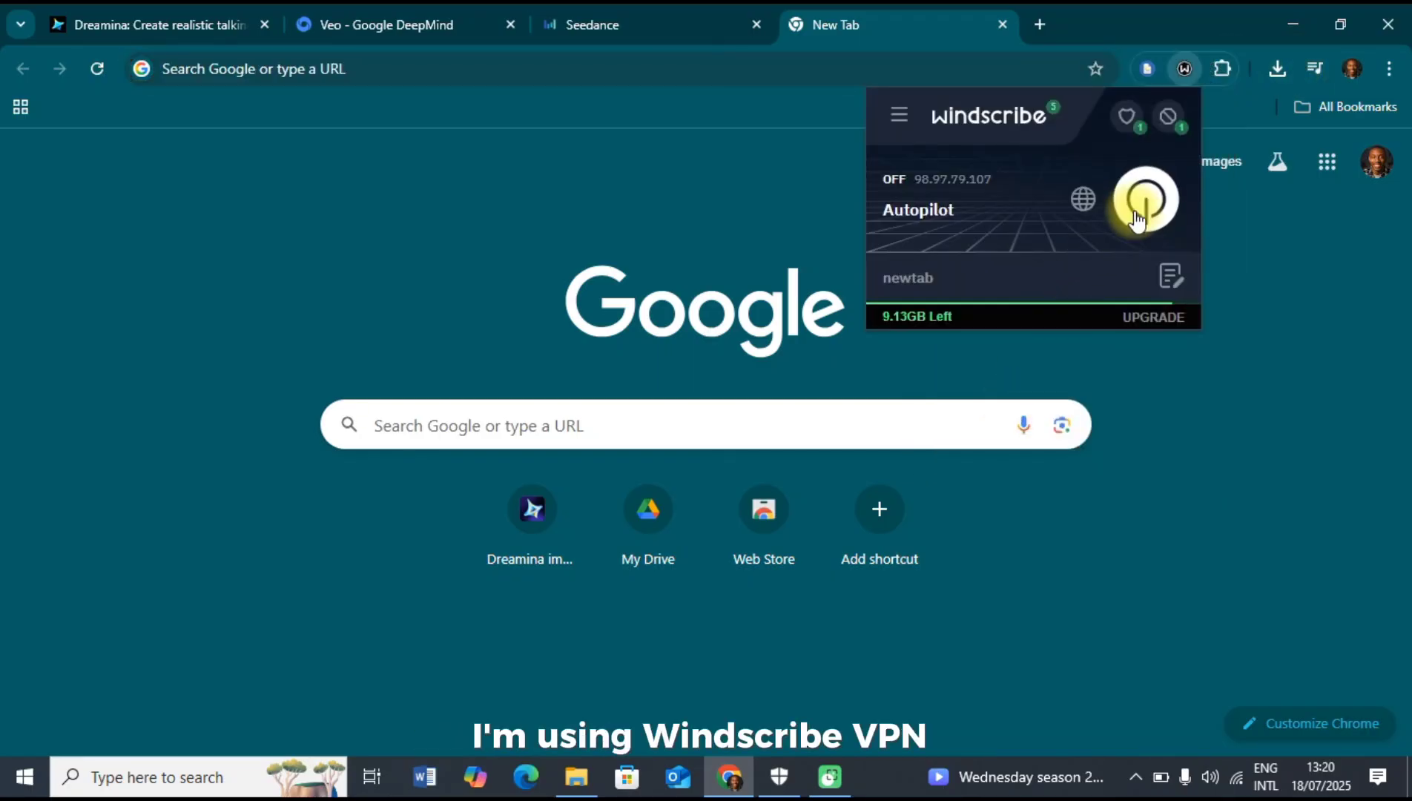
click(1093, 201)
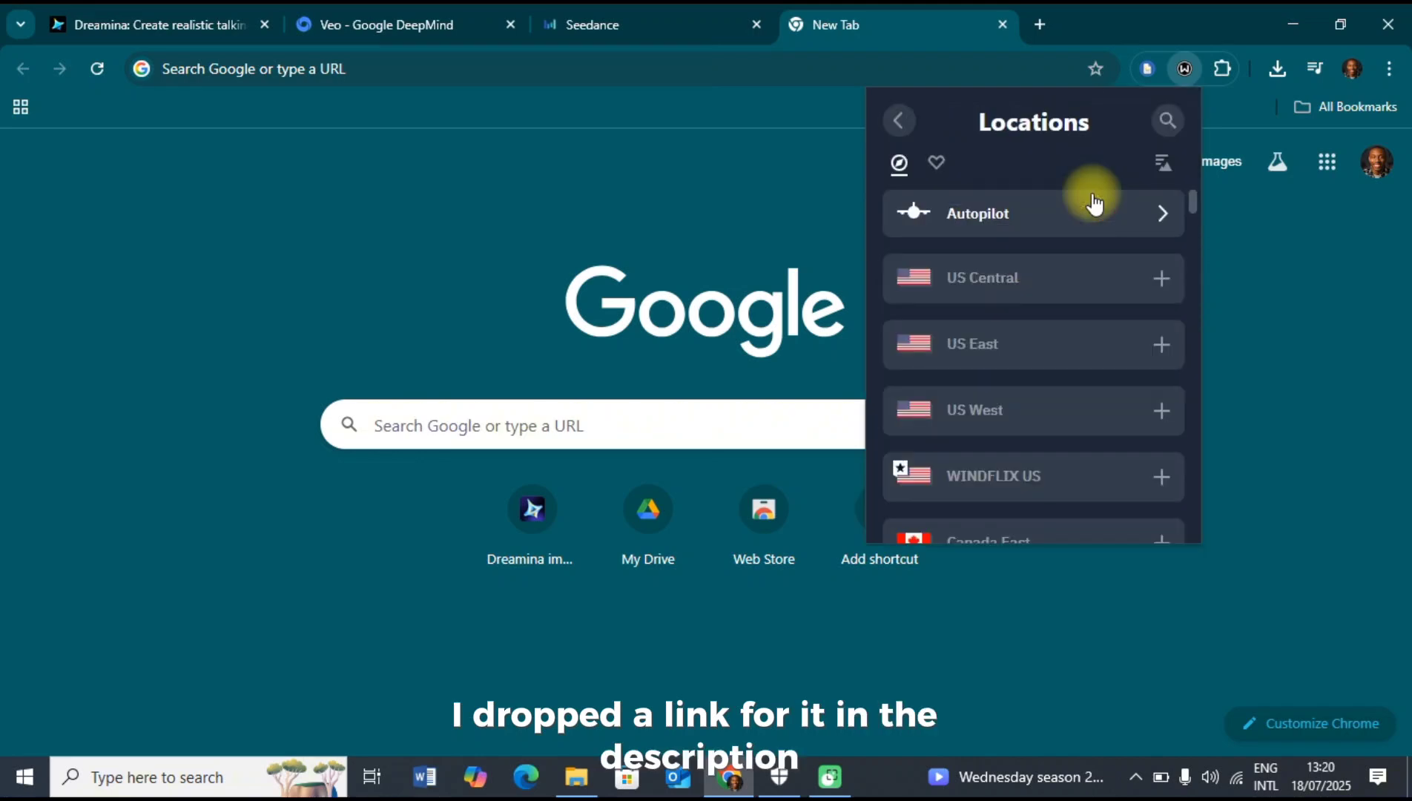
scroll(968, 371, down, 5)
scroll(968, 367, down, 20)
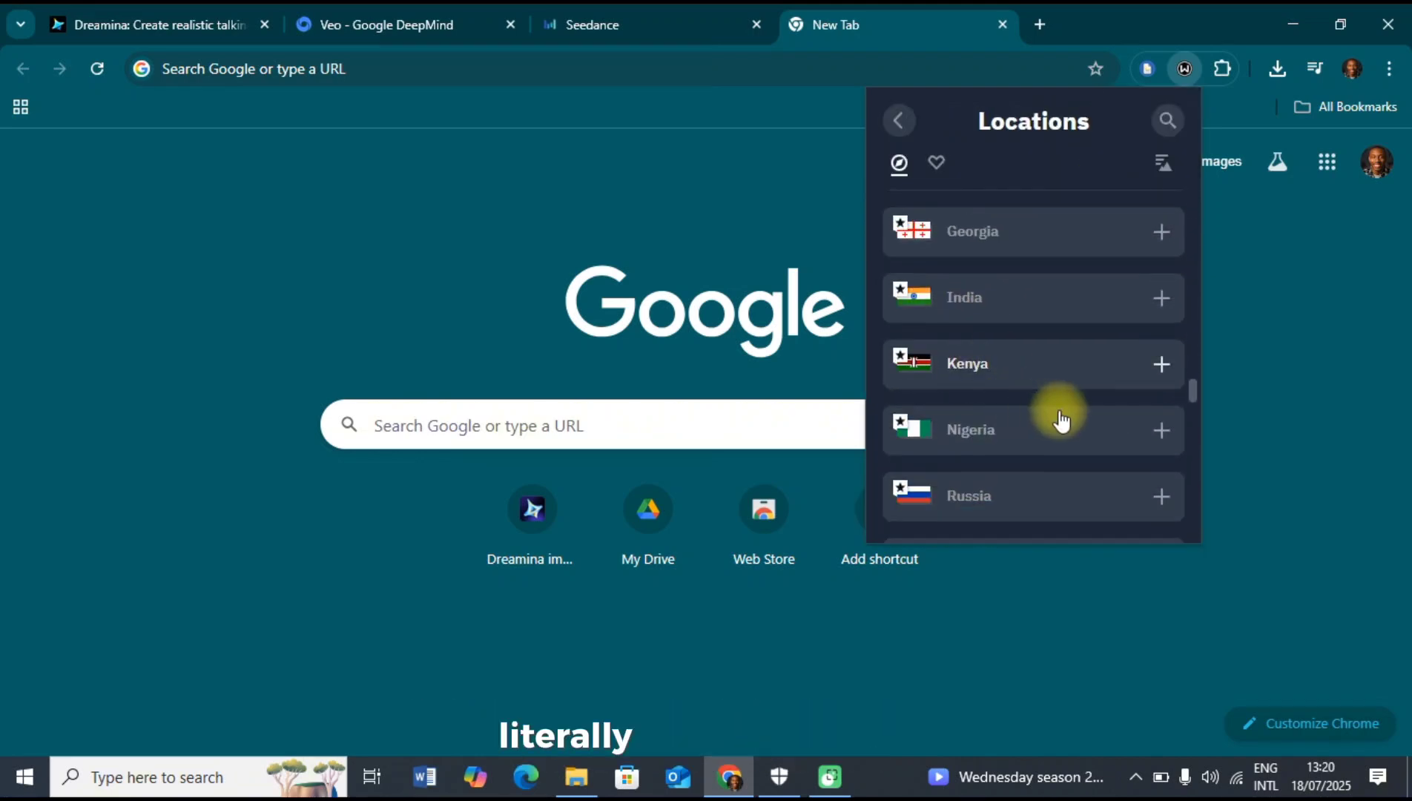
- Expand Nigeria to check its Lagos Lekki server, which requires an upgrade
click(1161, 432)
scroll(1162, 437, down, 2)
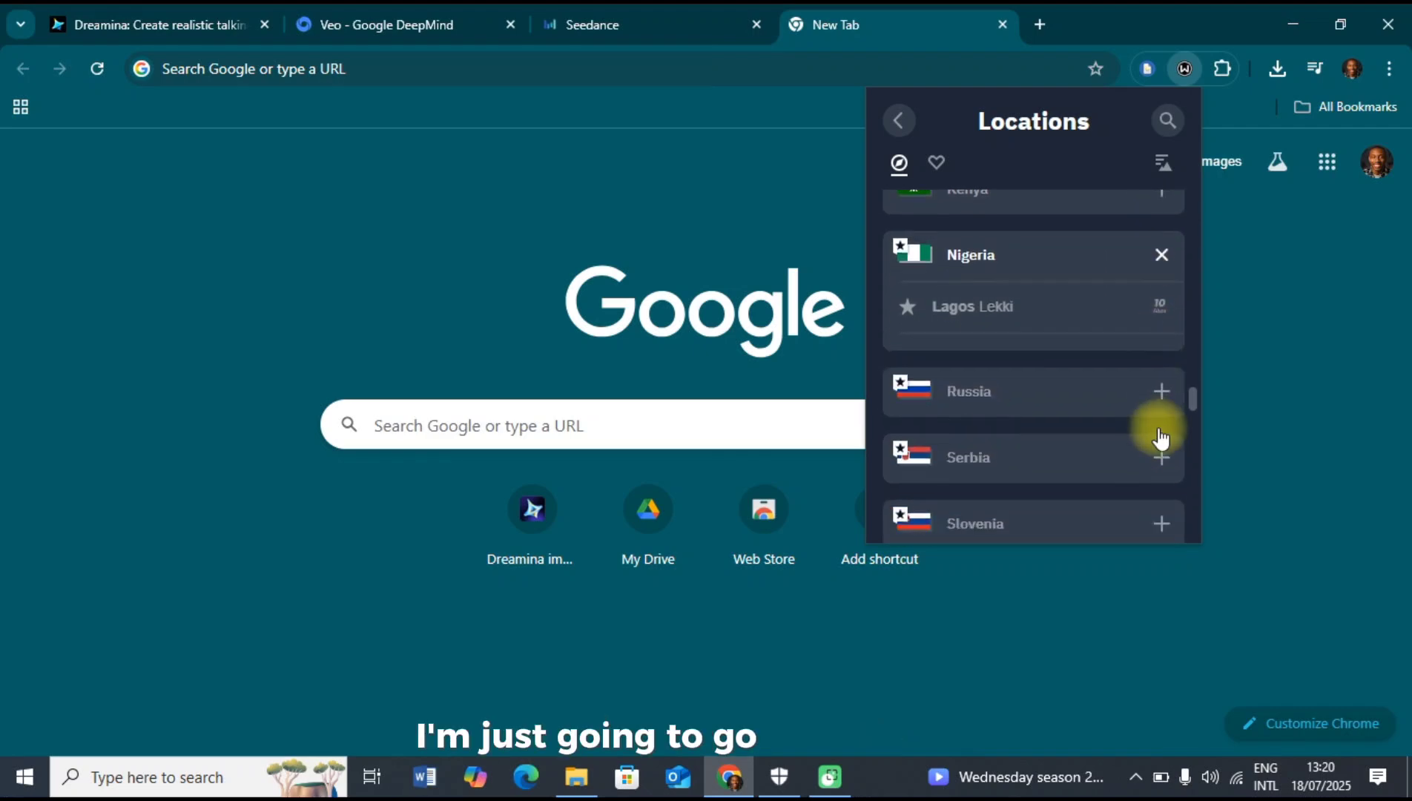
scroll(1001, 319, up, 6)
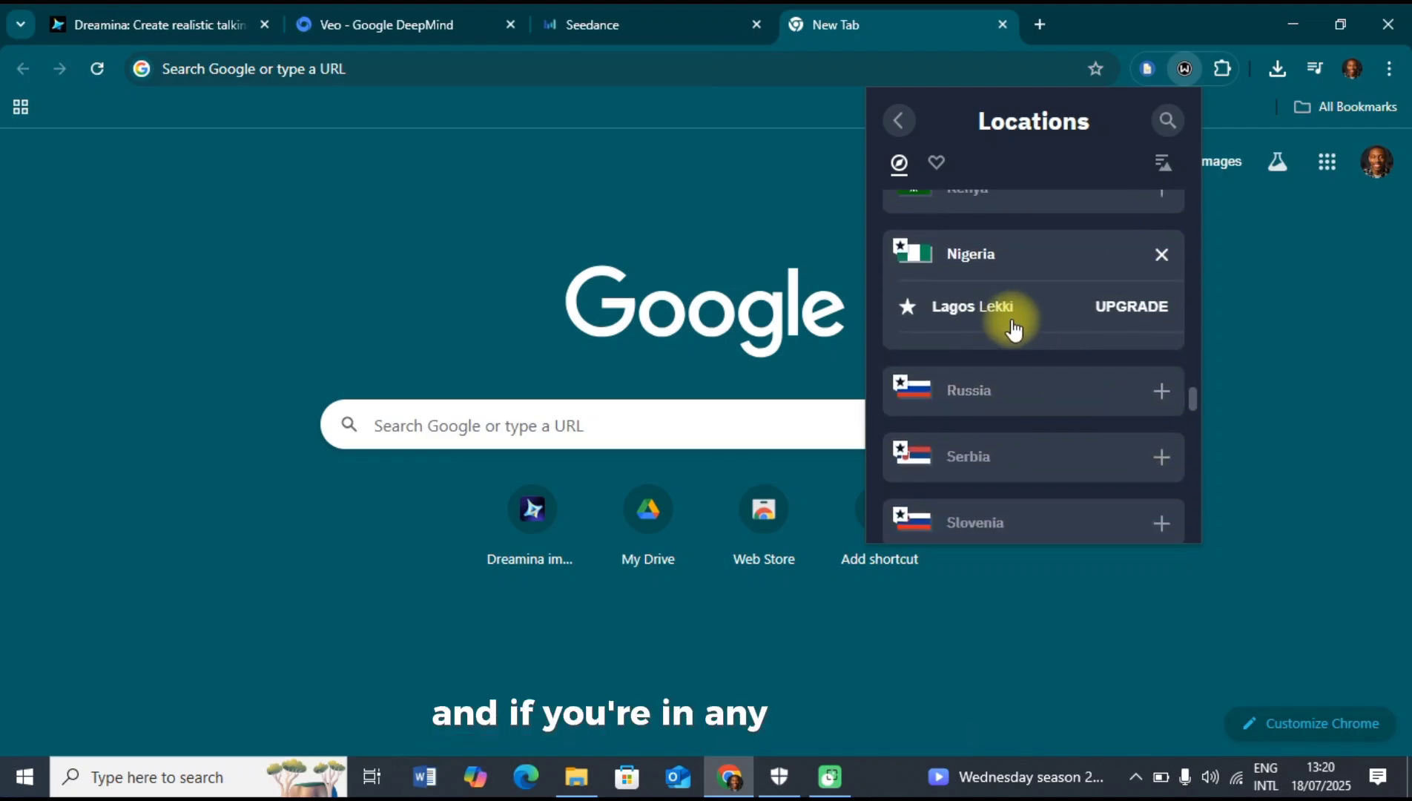
scroll(1014, 328, up, 15)
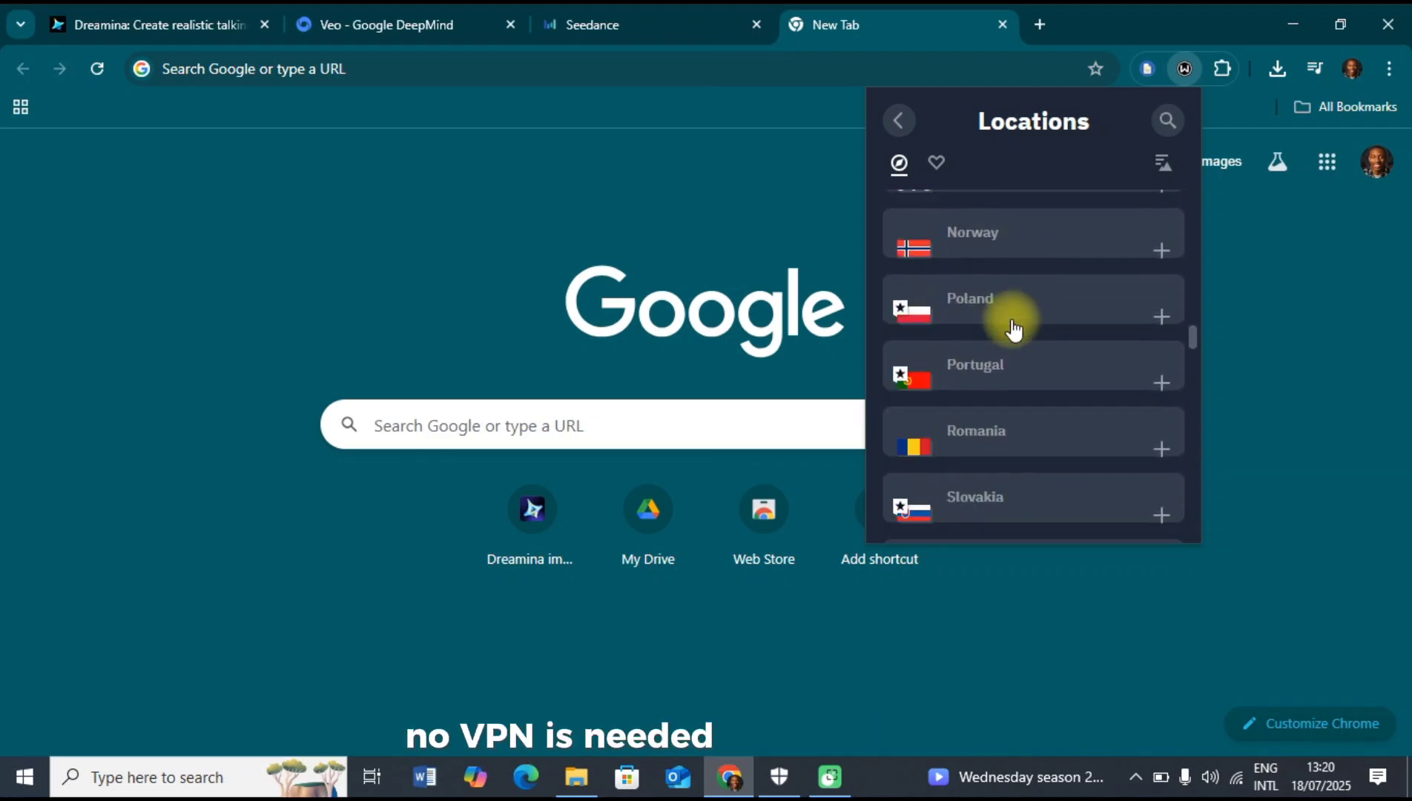
scroll(1014, 328, up, 8)
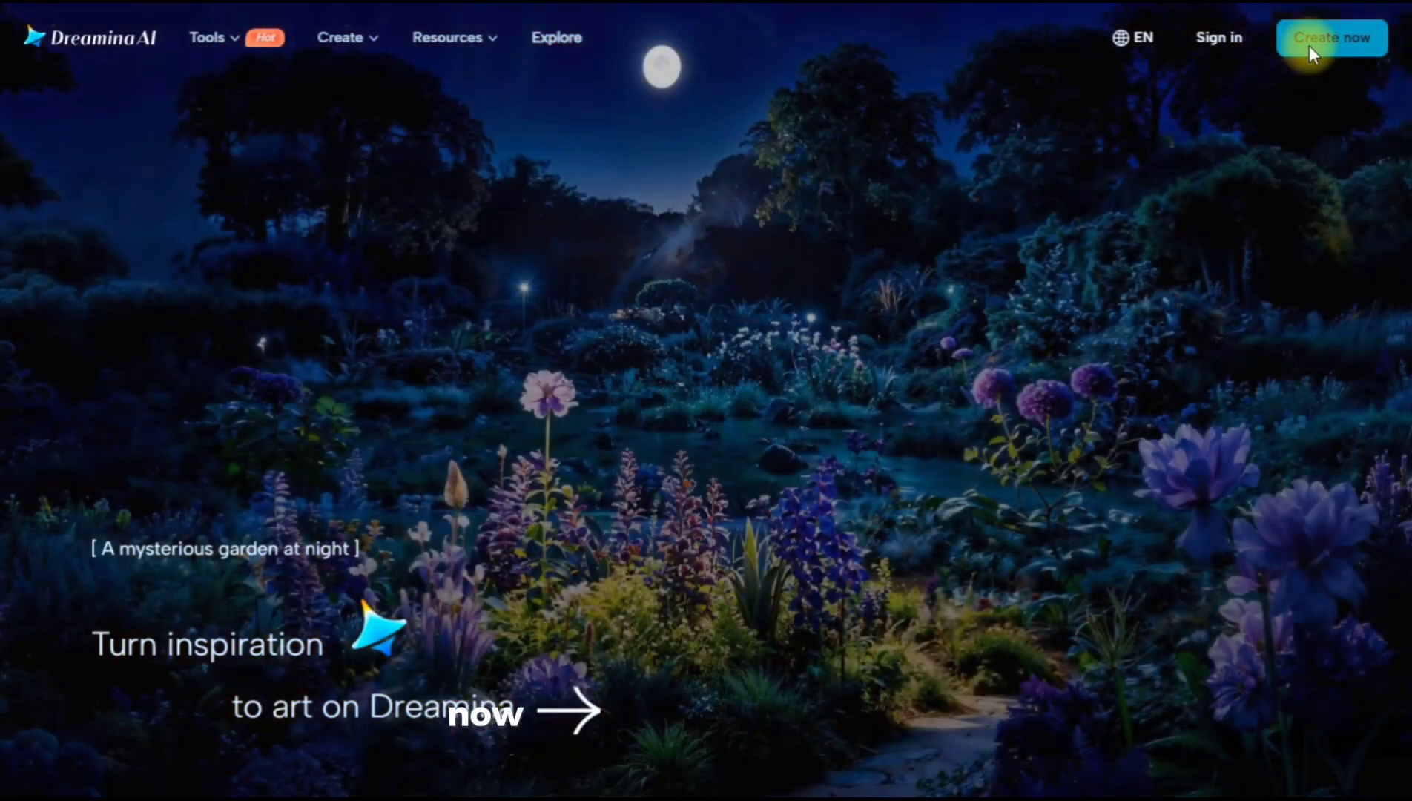
- Sign in with Google, confirm a birth date, accept CapCut access, and choose the Digital marketing role
click(1310, 46)
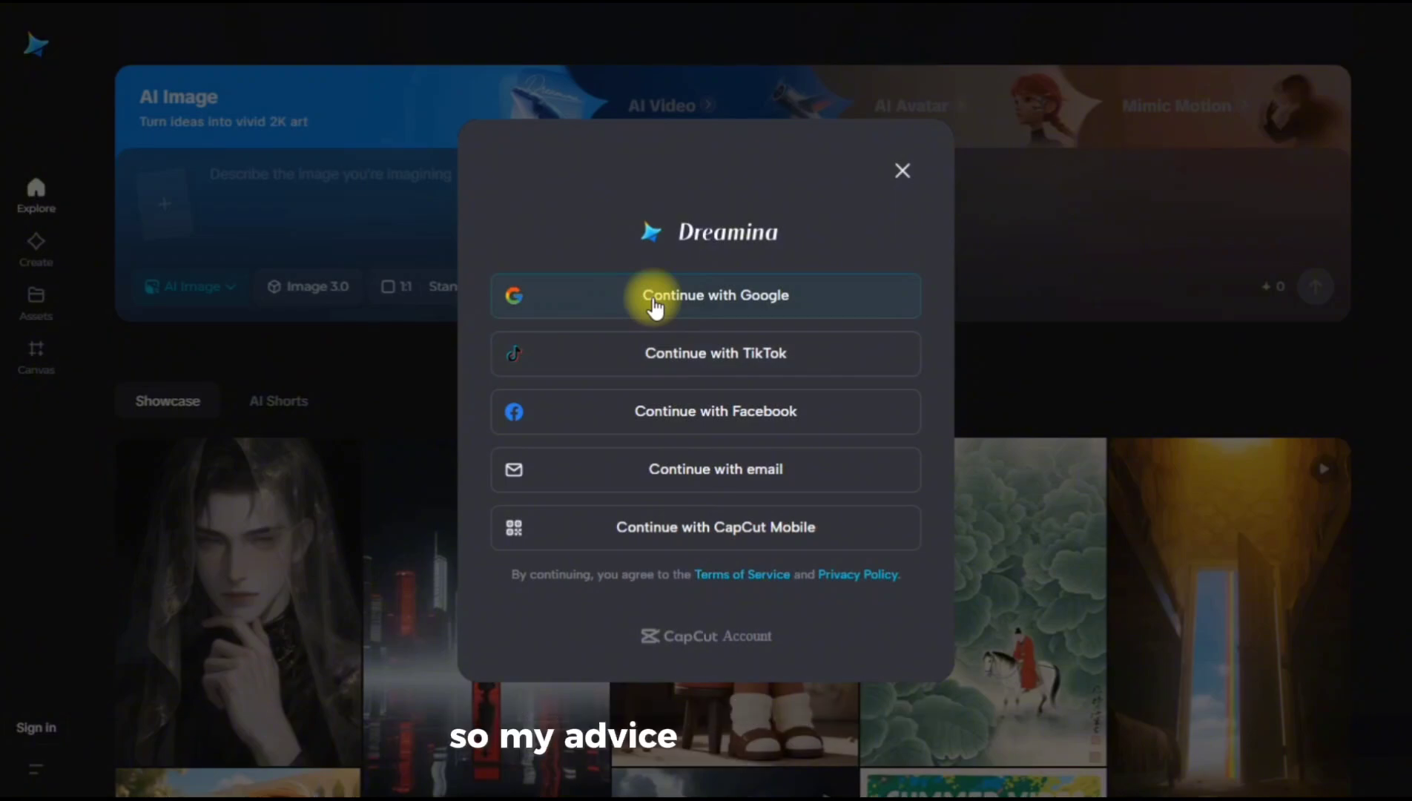
click(653, 300)
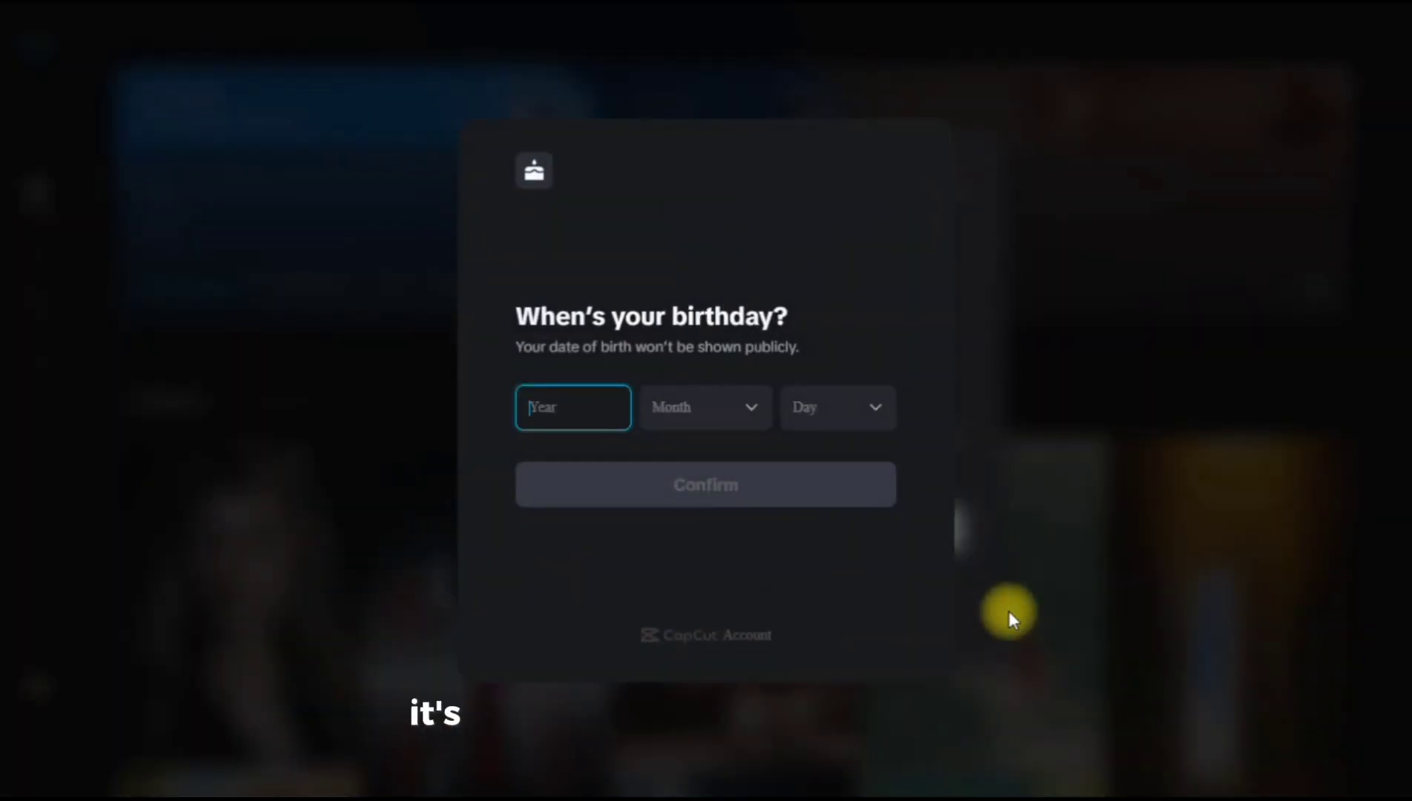
text(2000)
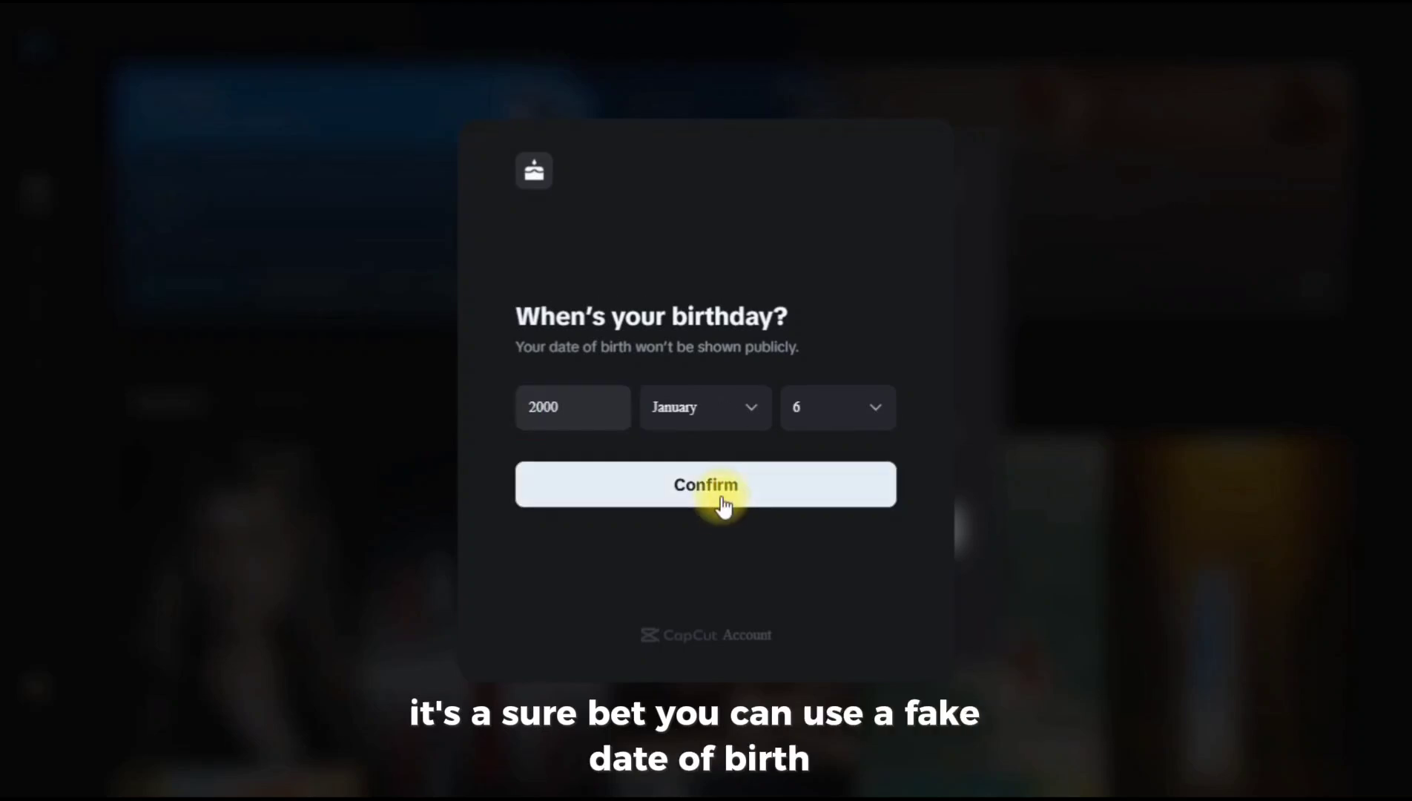
click(723, 504)
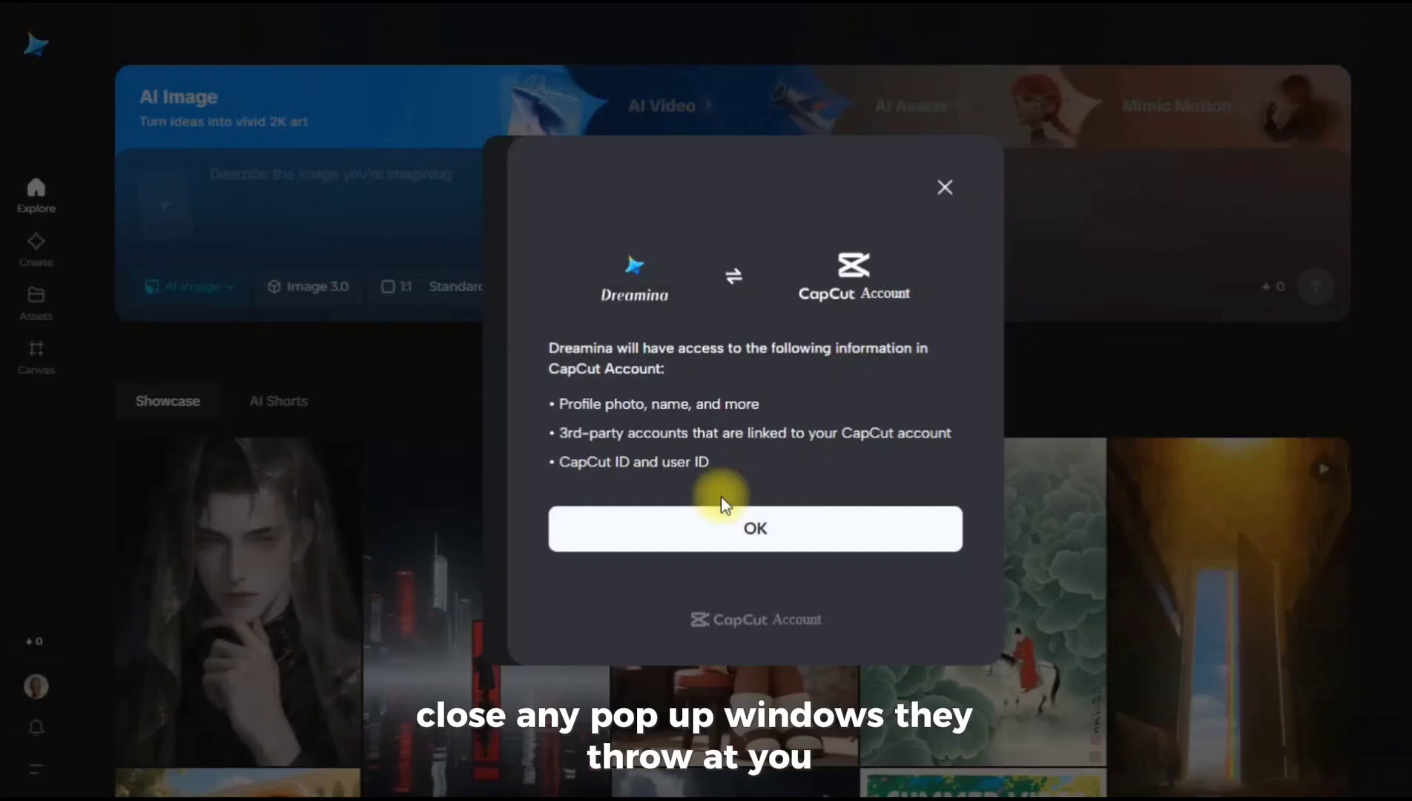
click(724, 513)
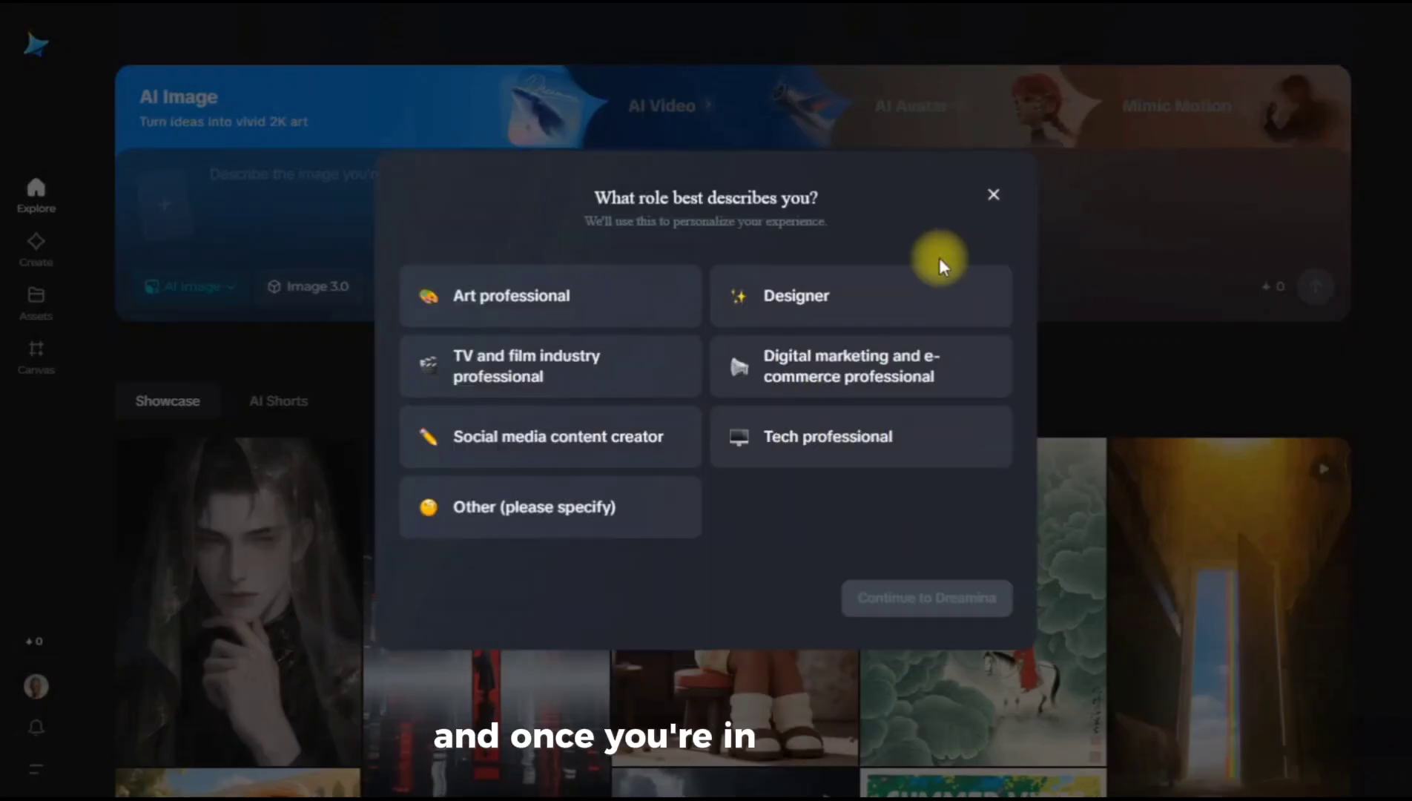
click(775, 360)
click(873, 597)
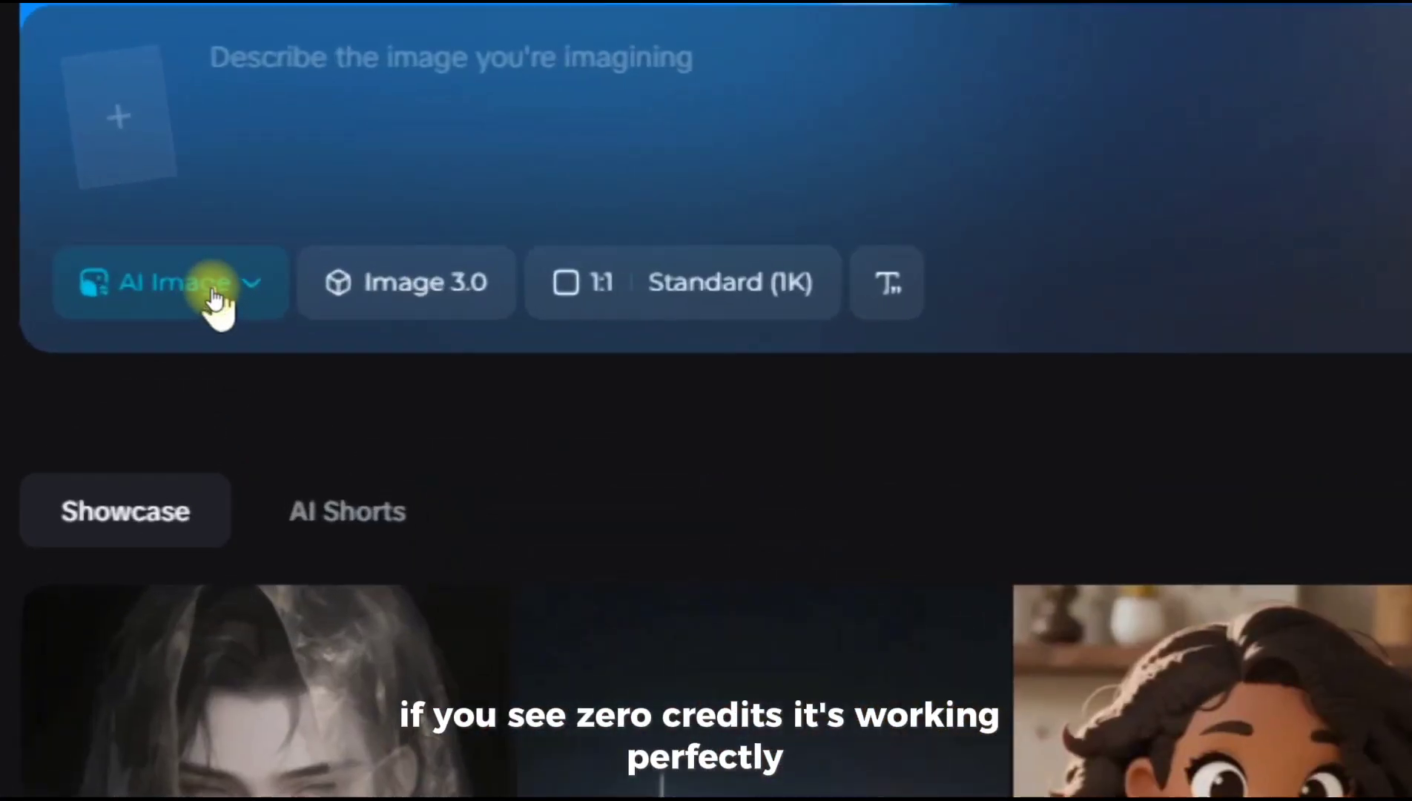
click(213, 297)
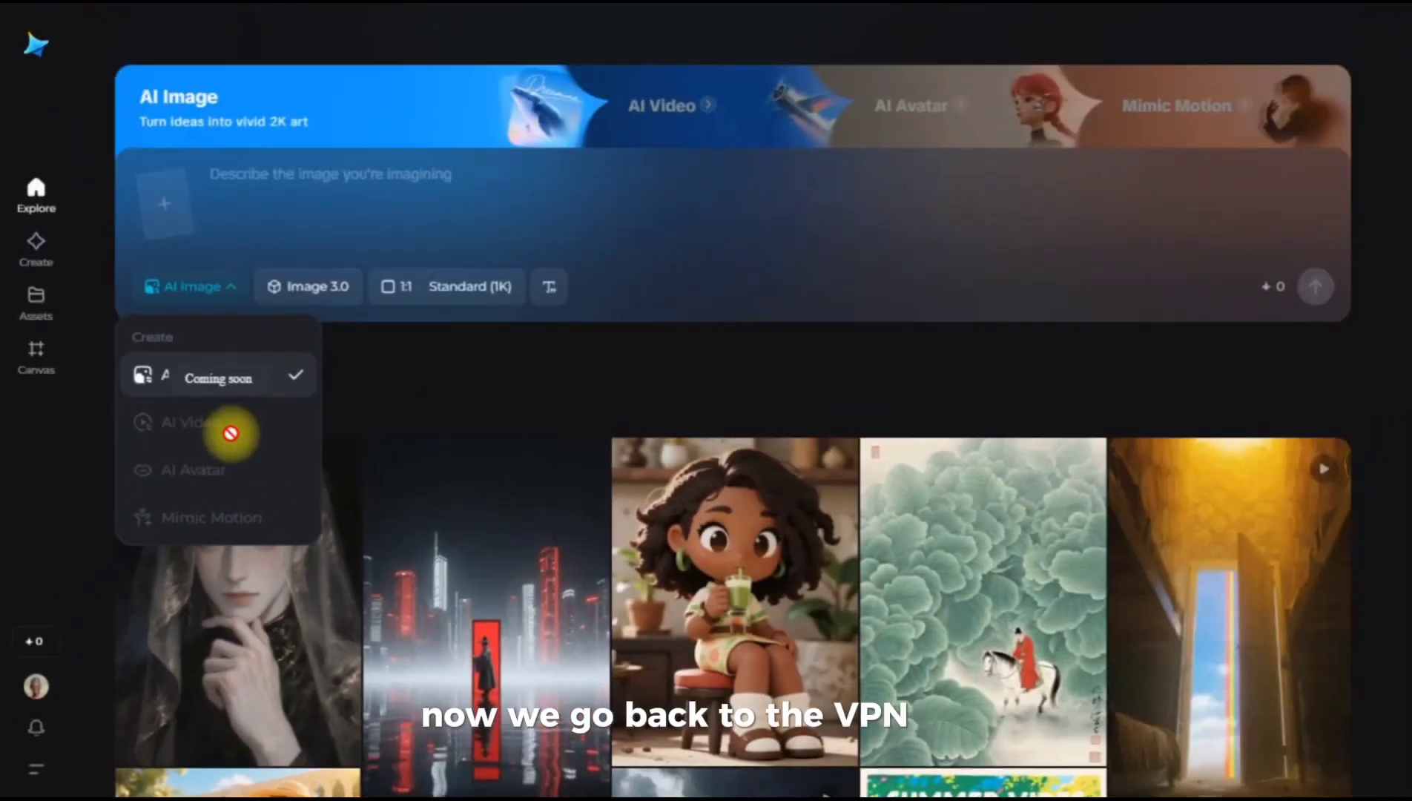
click(452, 399)
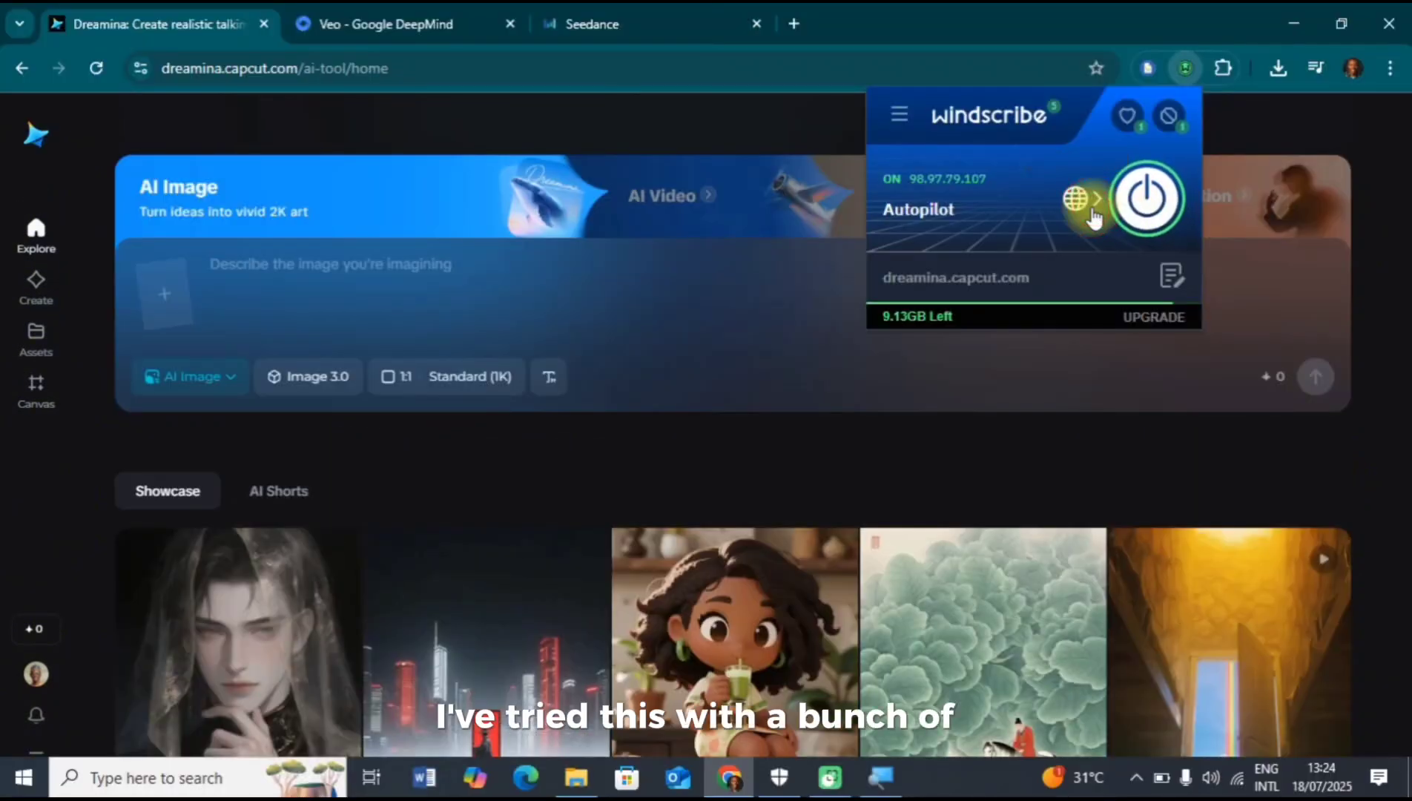
- Connect Windscribe to the United Kingdom London Custard server and reload the Dreamina page
click(1092, 214)
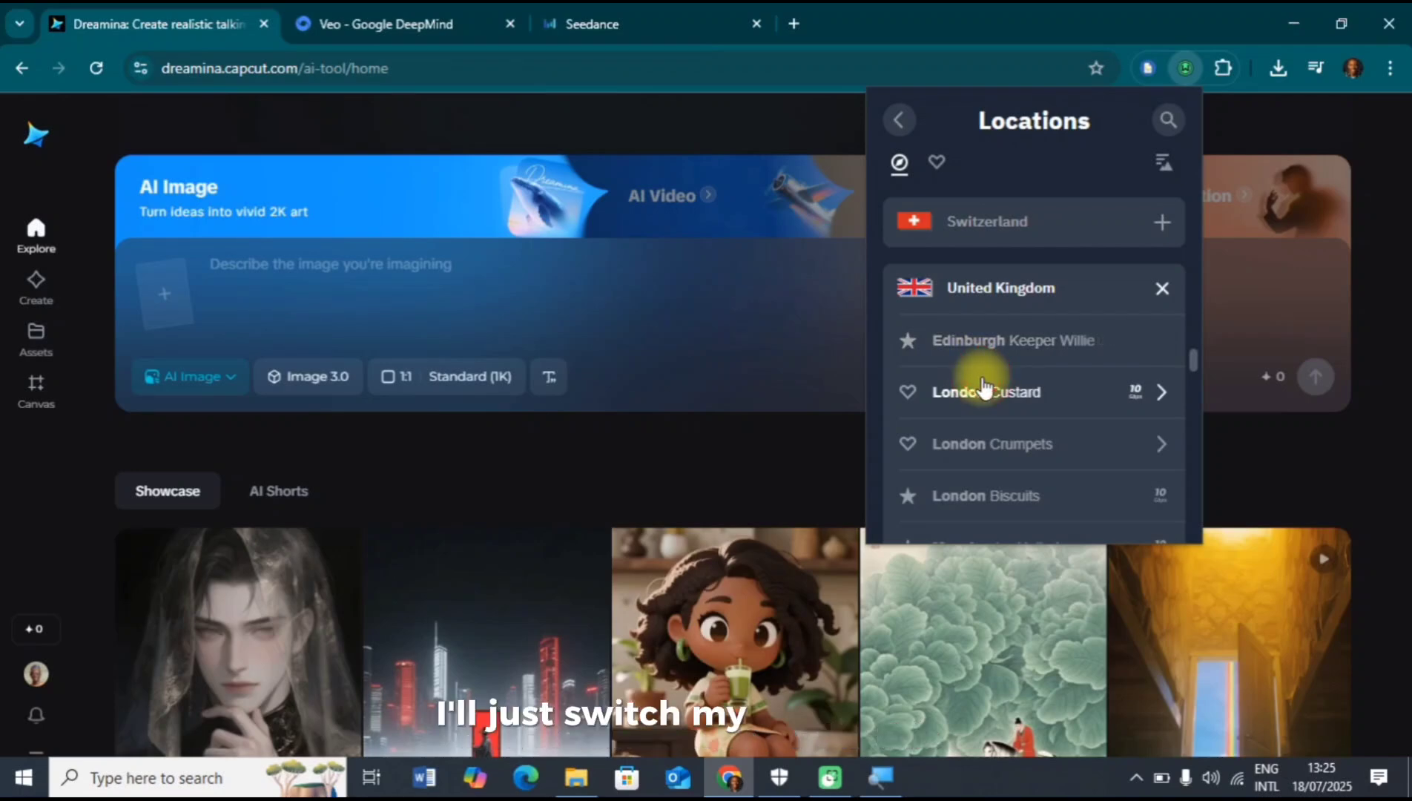
click(983, 389)
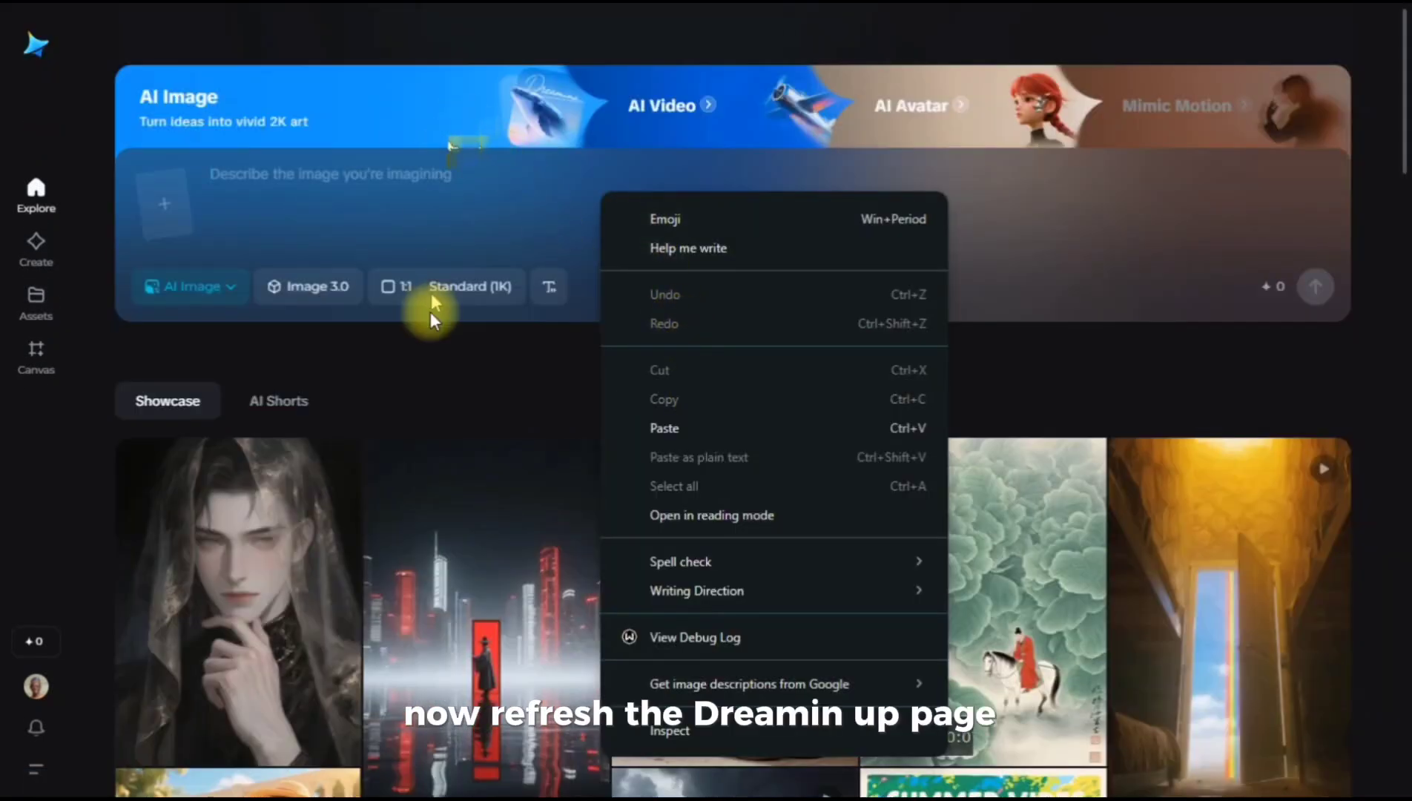
right_click(430, 311)
click(543, 234)
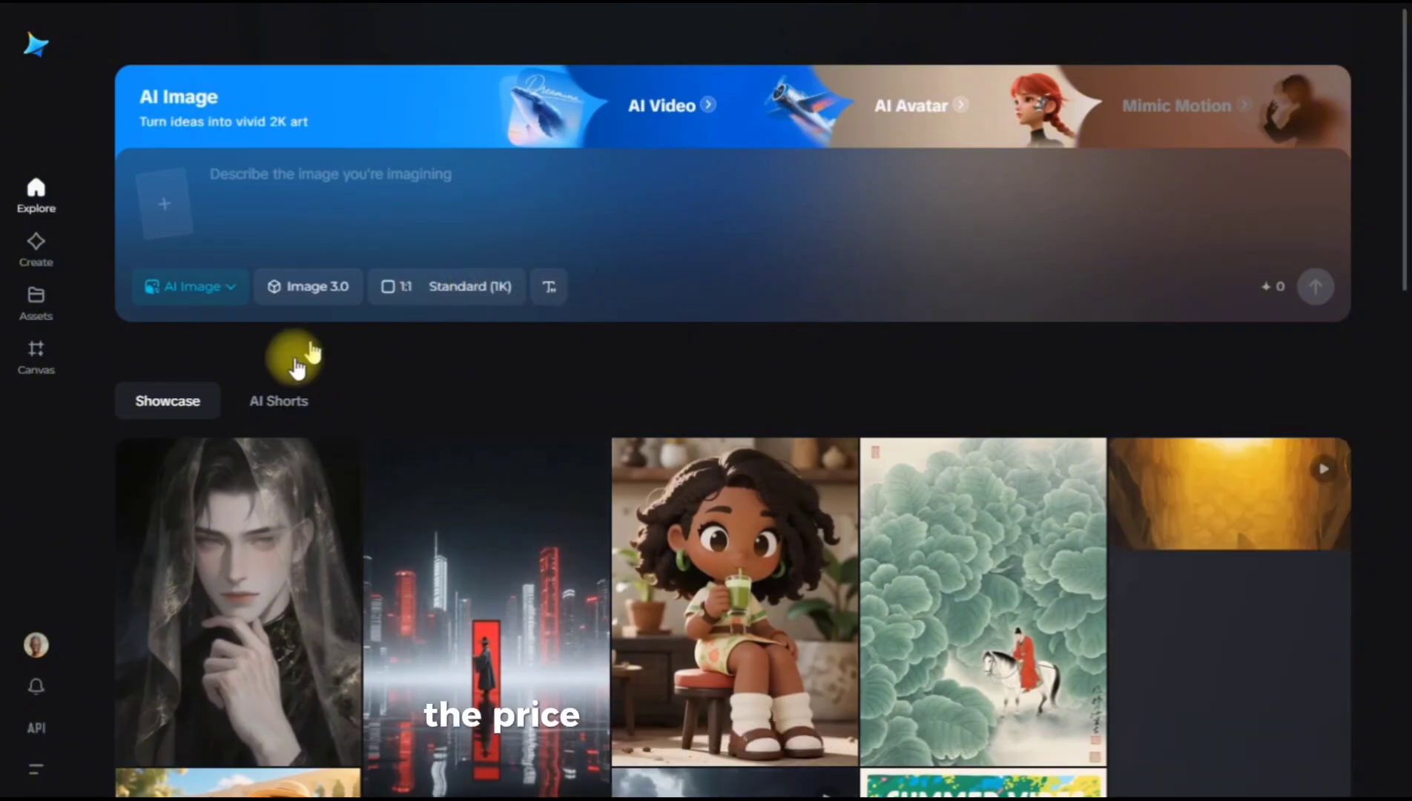
- Switch the creation mode to AI Video and set the duration to 10s
click(236, 299)
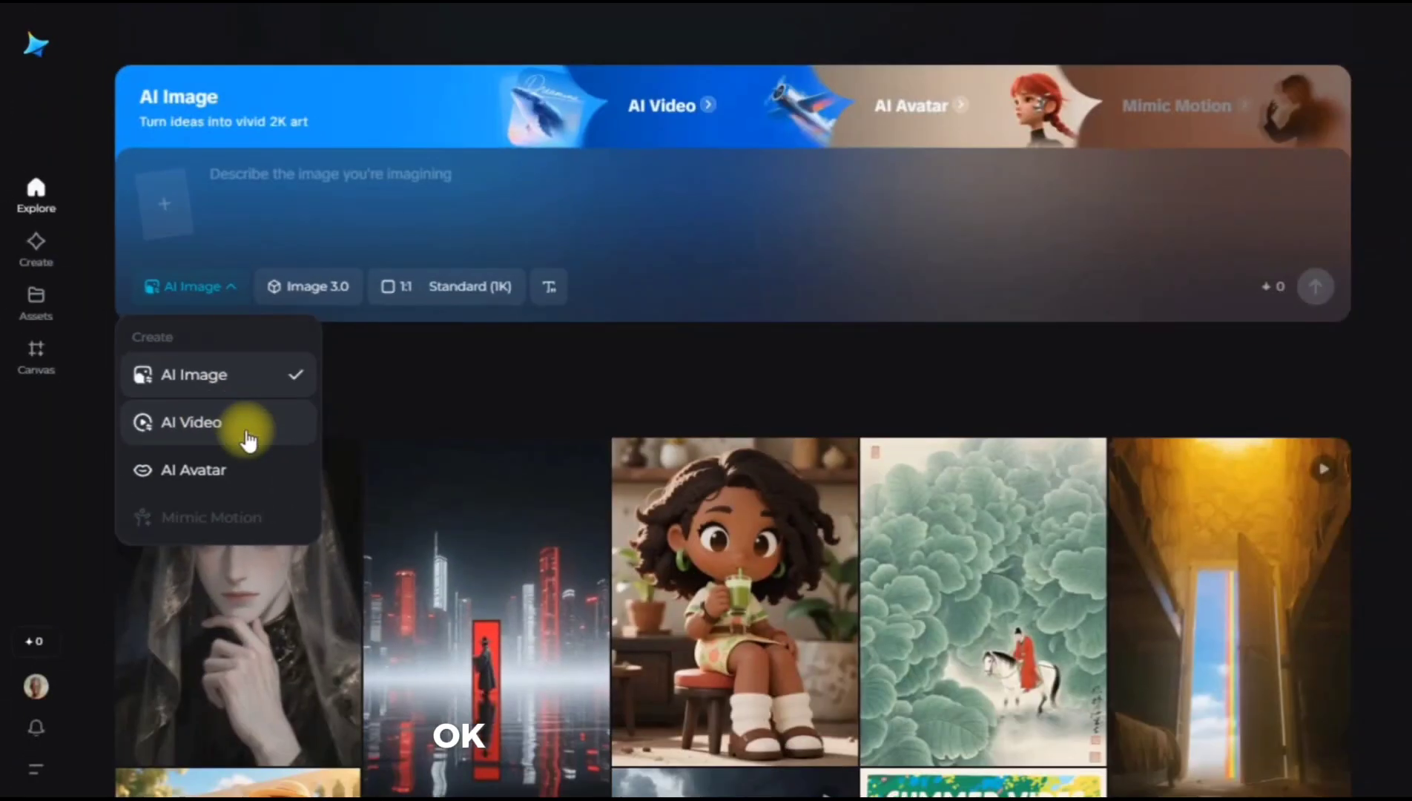
click(301, 464)
click(228, 299)
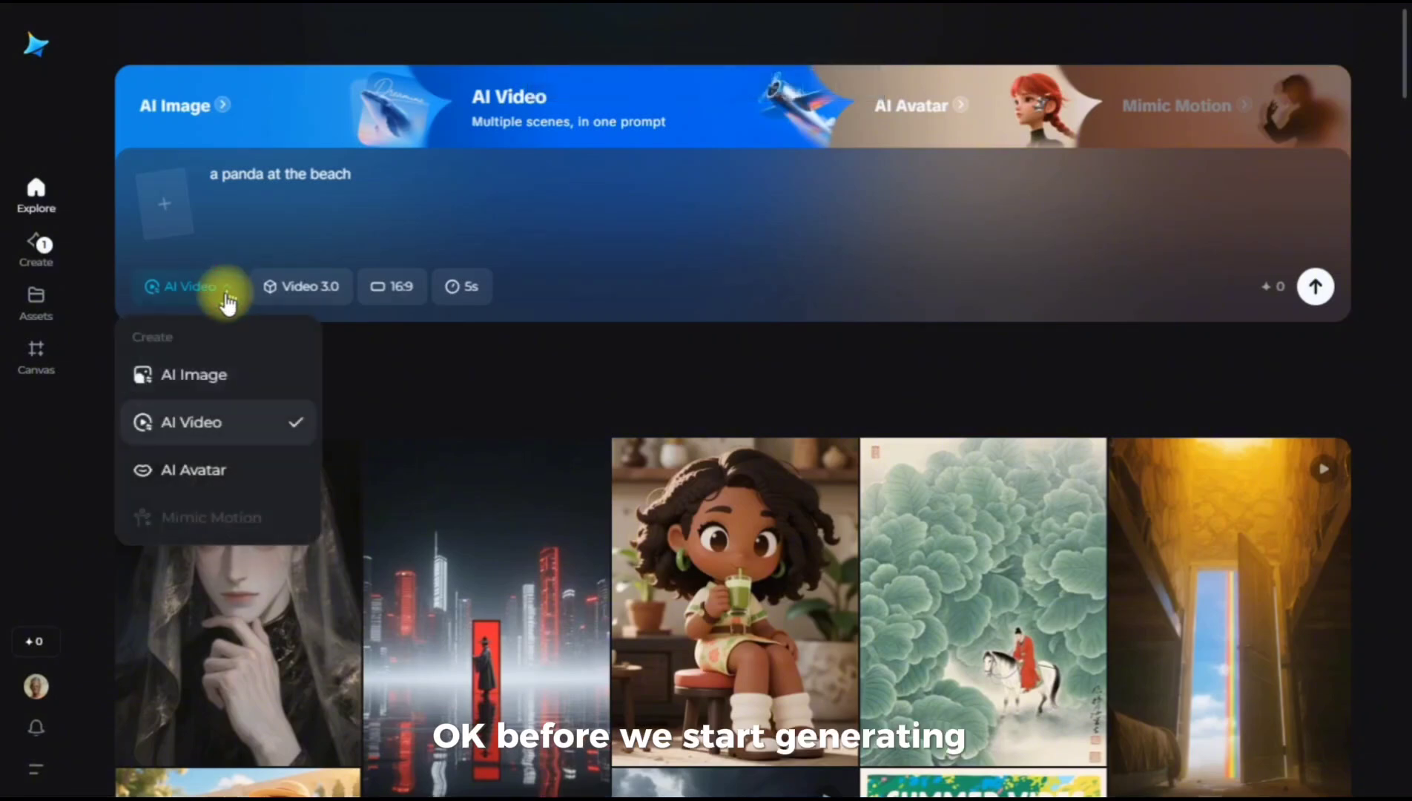
click(320, 300)
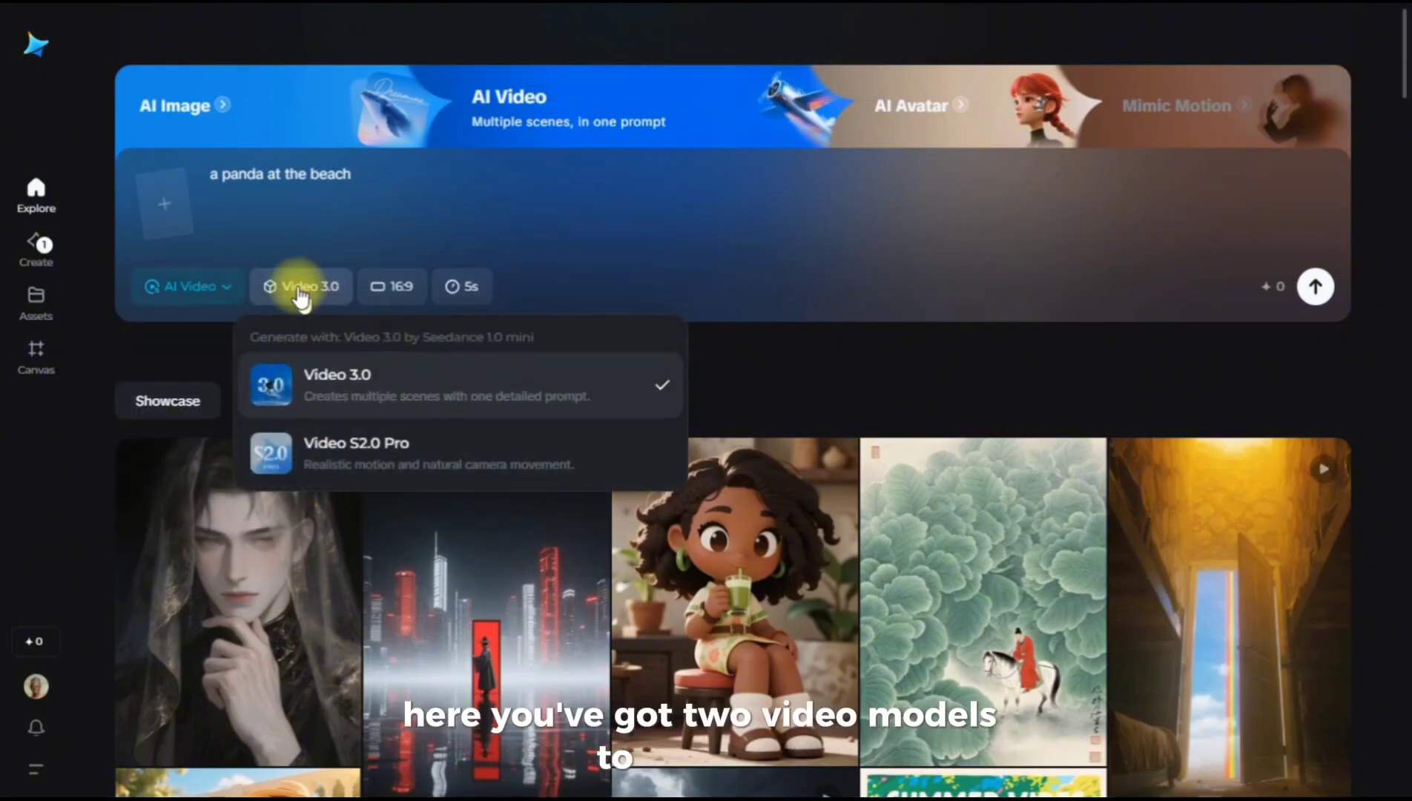
click(395, 296)
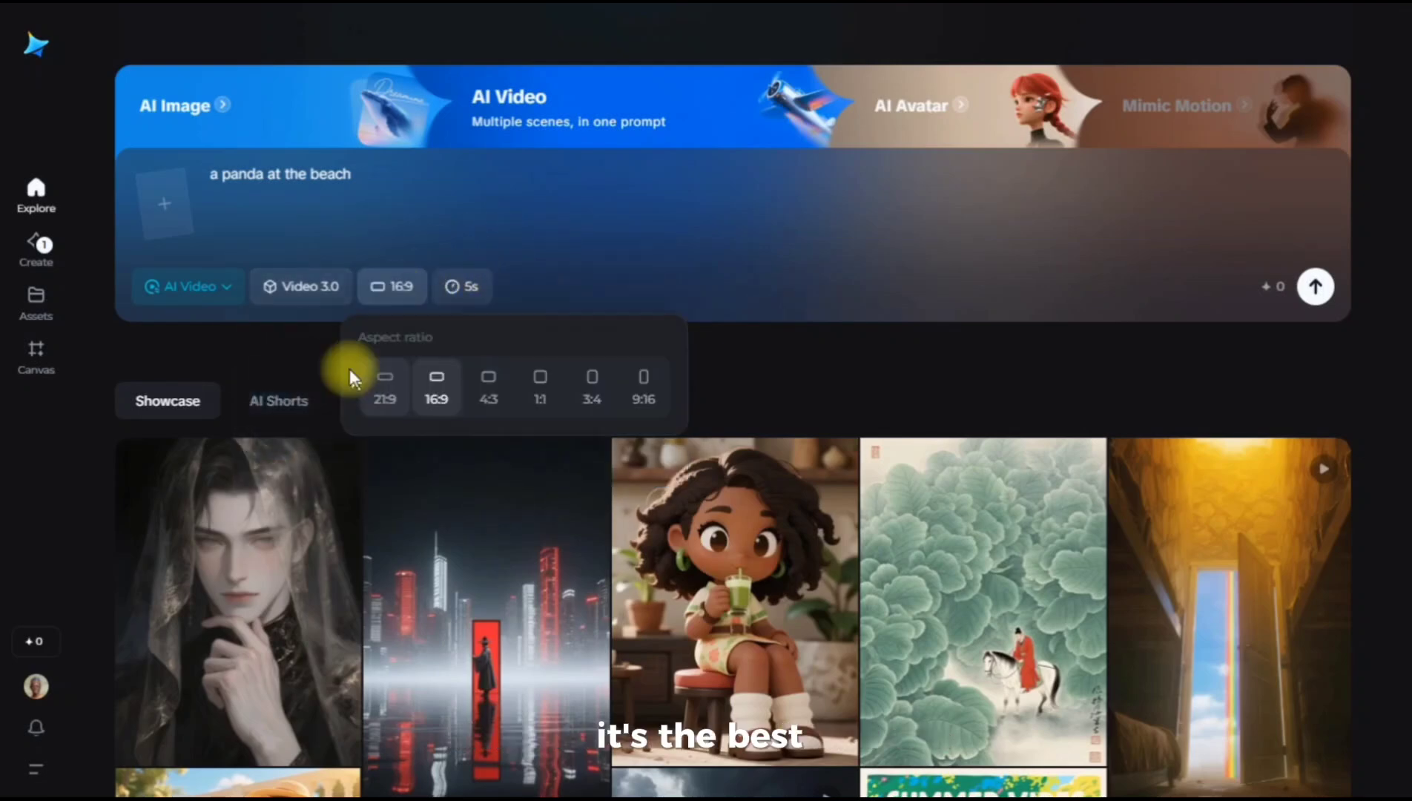
click(467, 296)
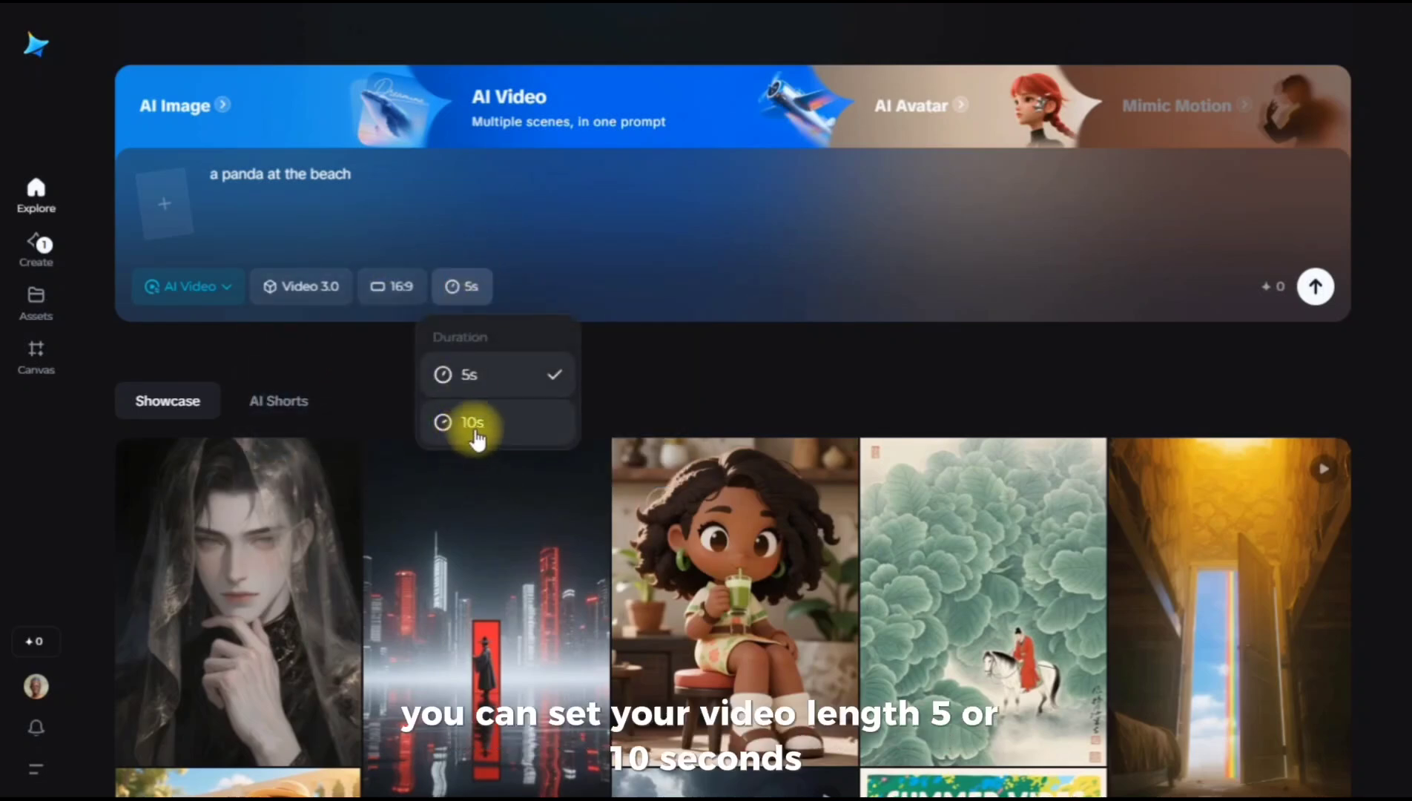
click(473, 428)
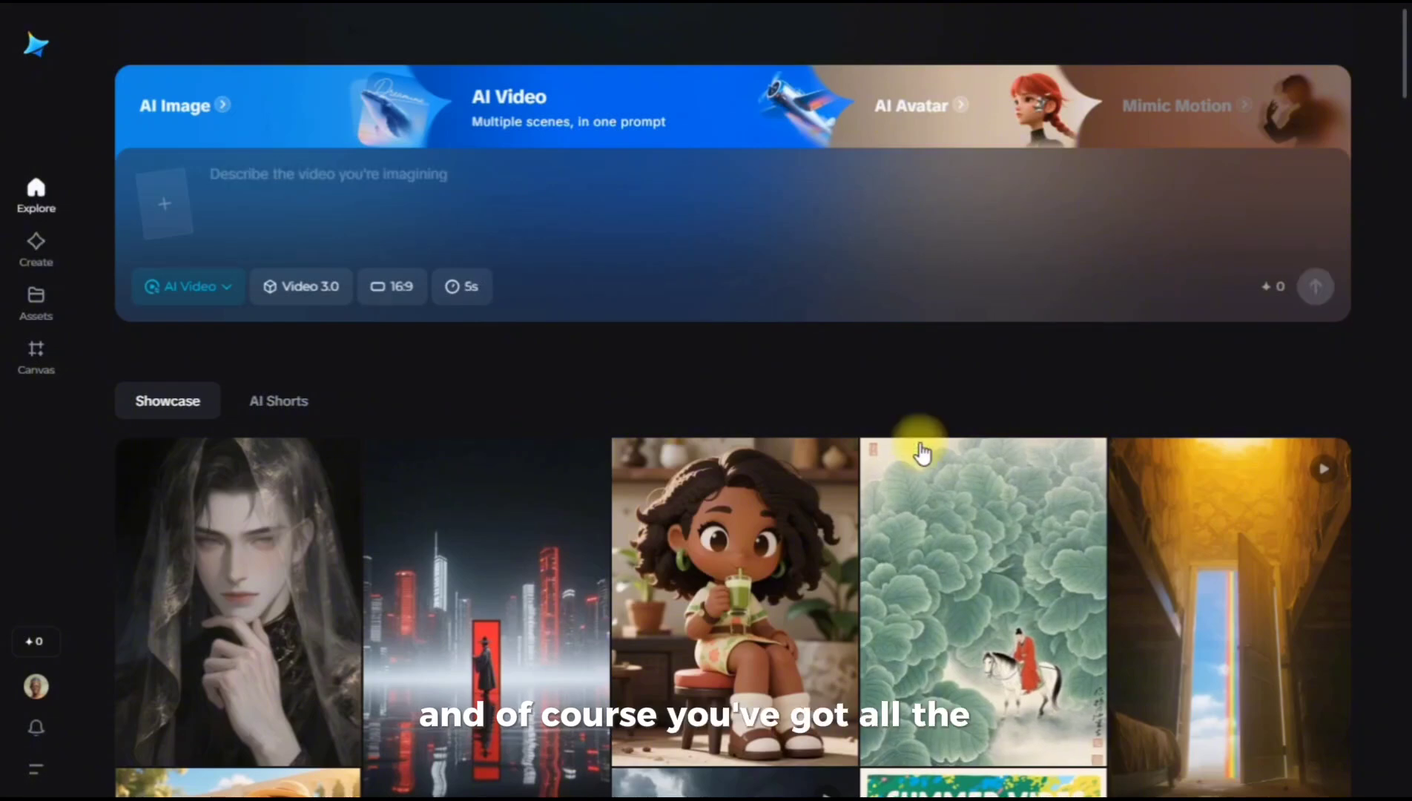
click(395, 296)
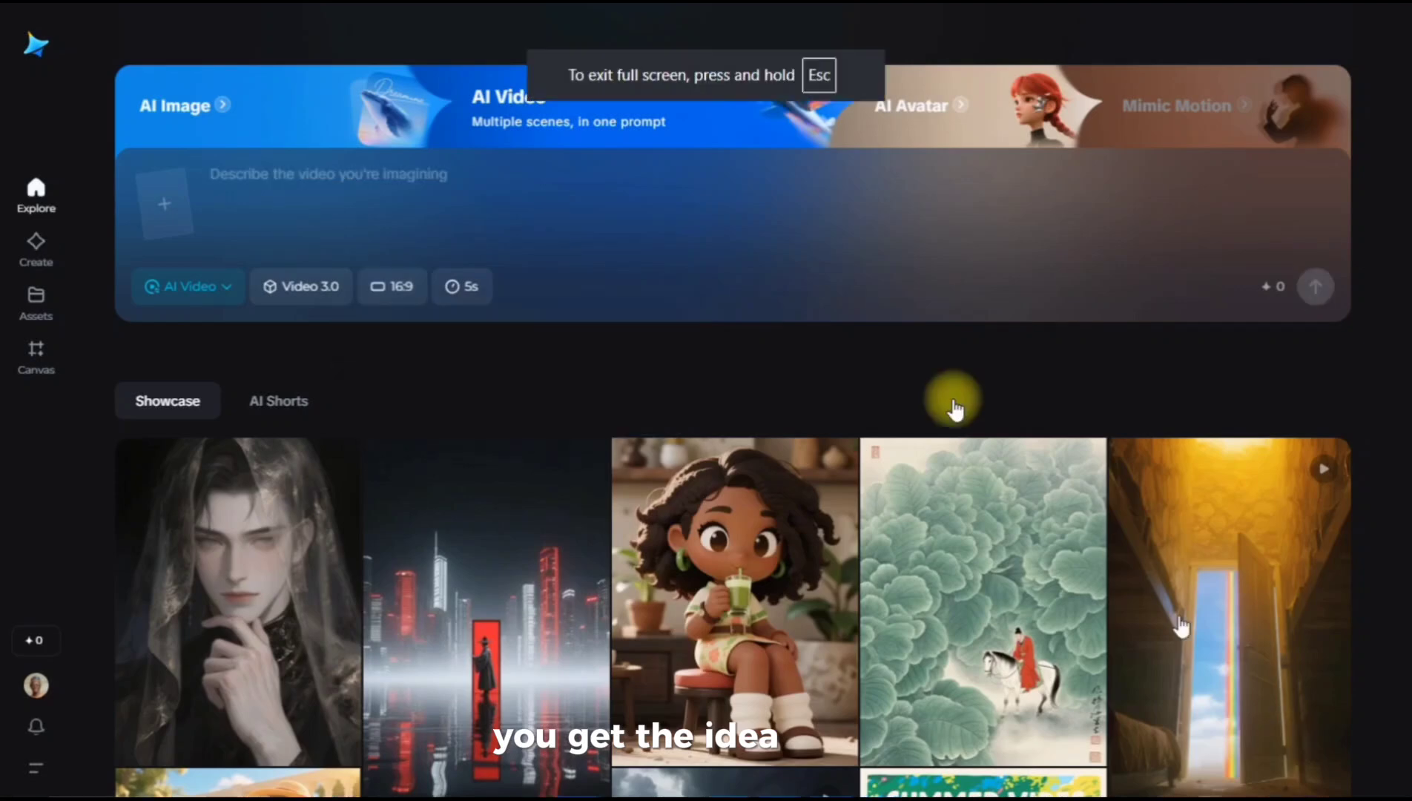
- Paste the 'a panda at the beach' prompt and start generating the clip
click(377, 174)
text(a panda at the beach)
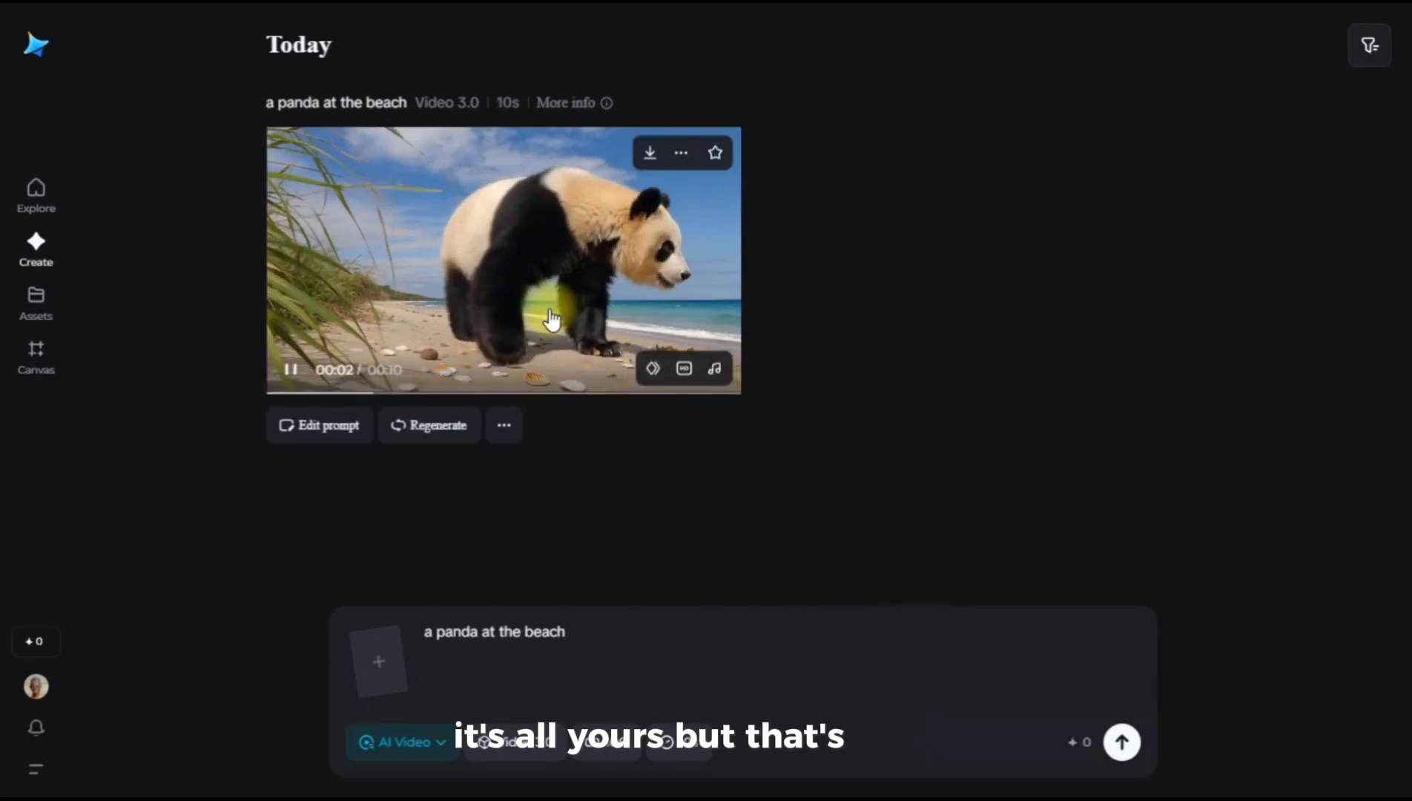
click(714, 369)
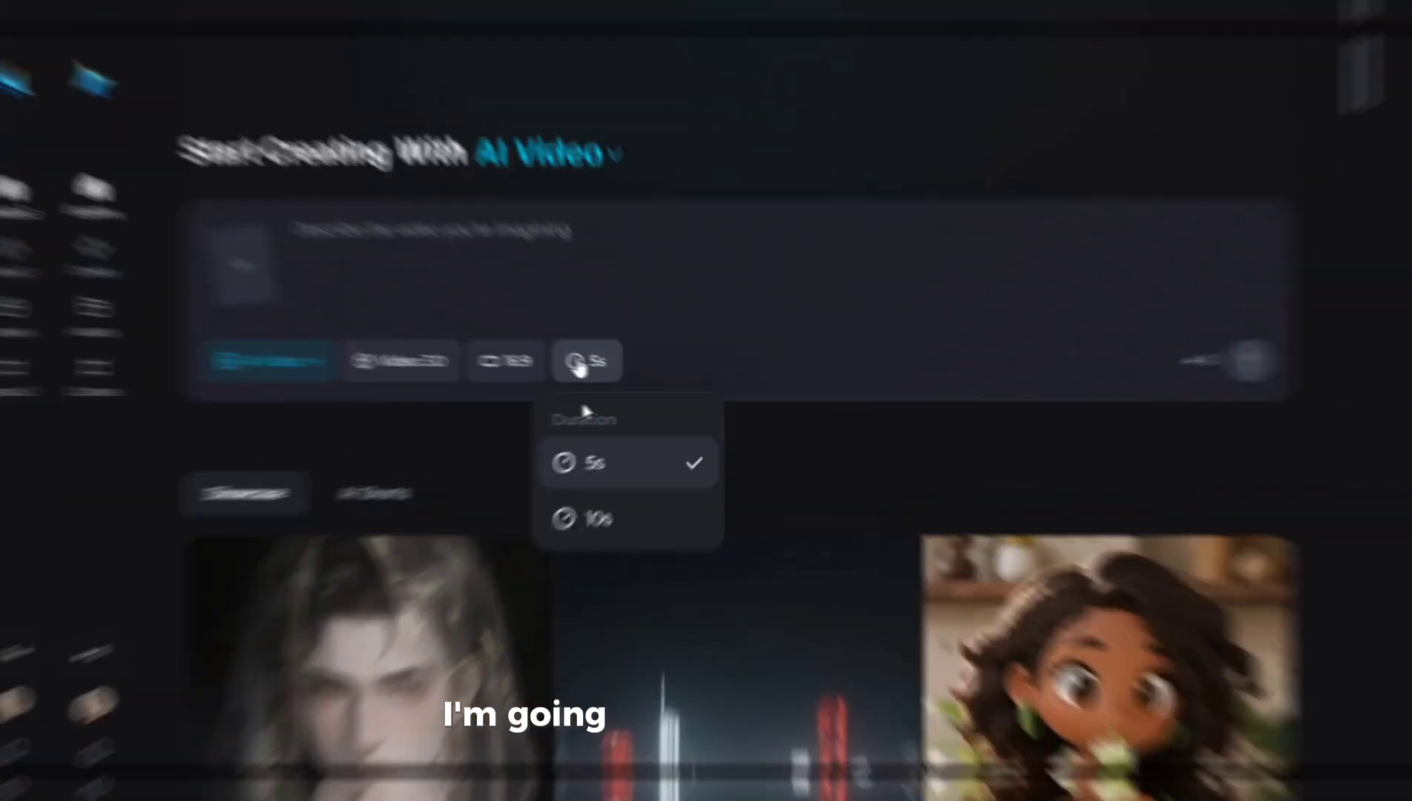
- Set a 10s duration and submit the jungle temple, neon market, stormy lighthouse prompt
click(590, 527)
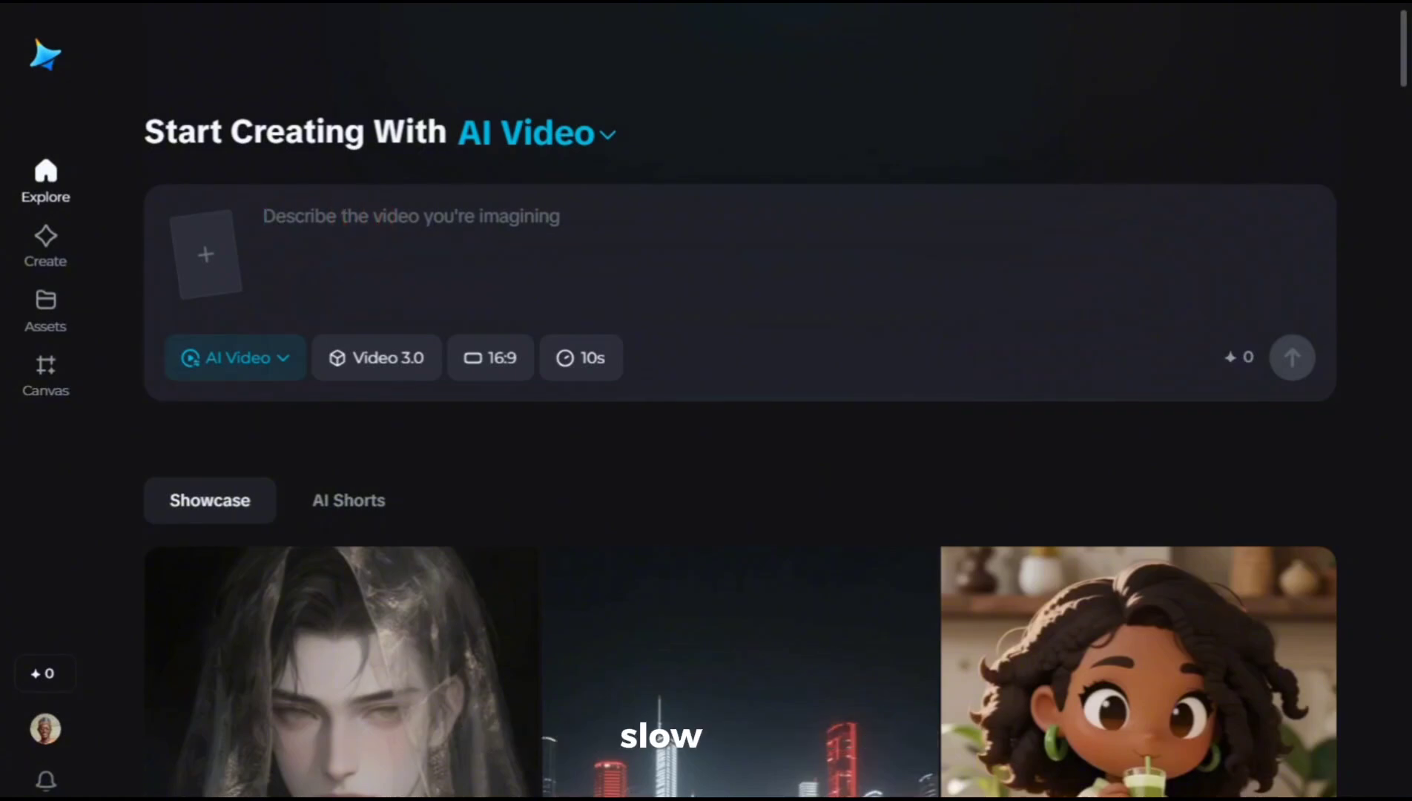
text(slow pan over an ancient temple hidden in the jungle mist... cut to a cyberpunk street market glowing with pink and blue lights... cut to a lighthouse standing tall against a stormy sea.)
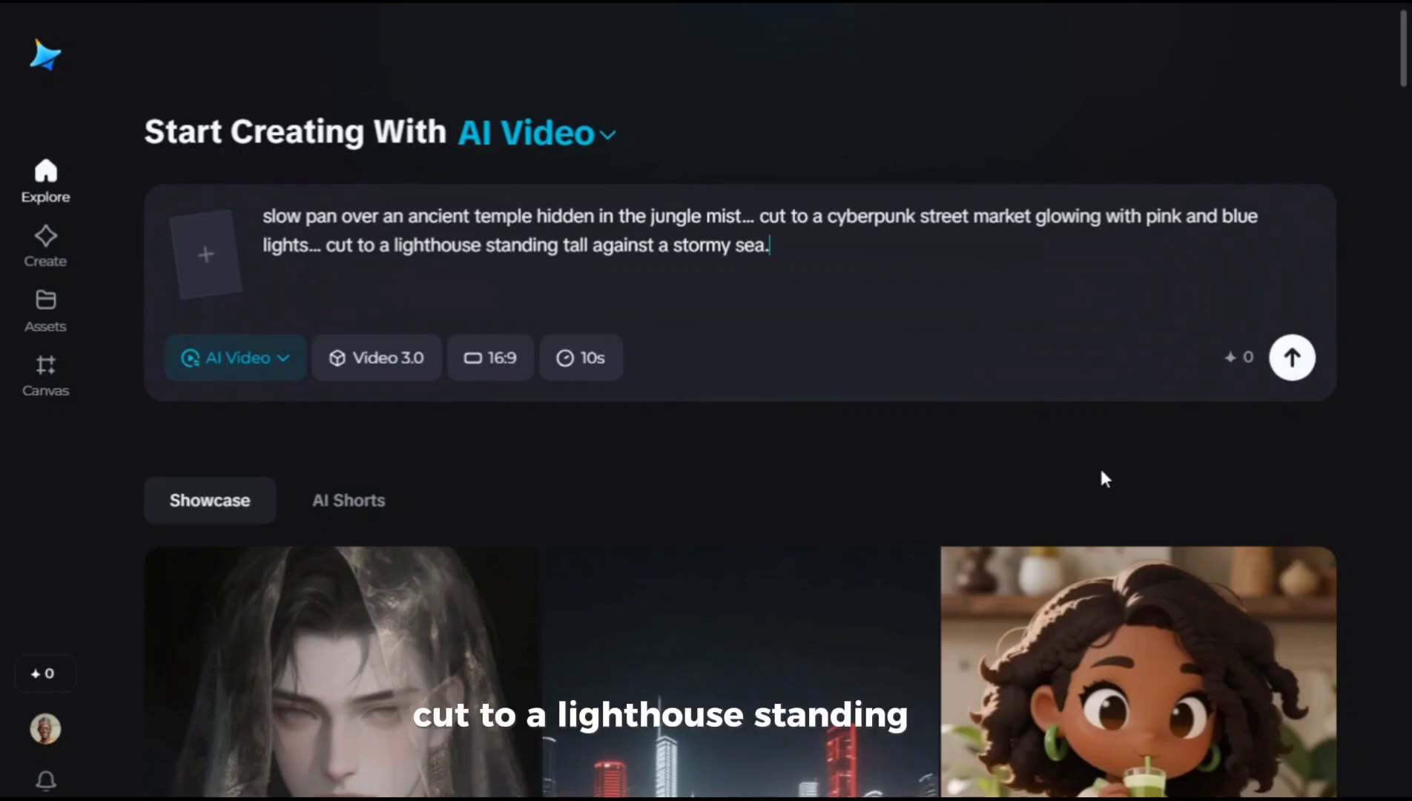
key(Return)
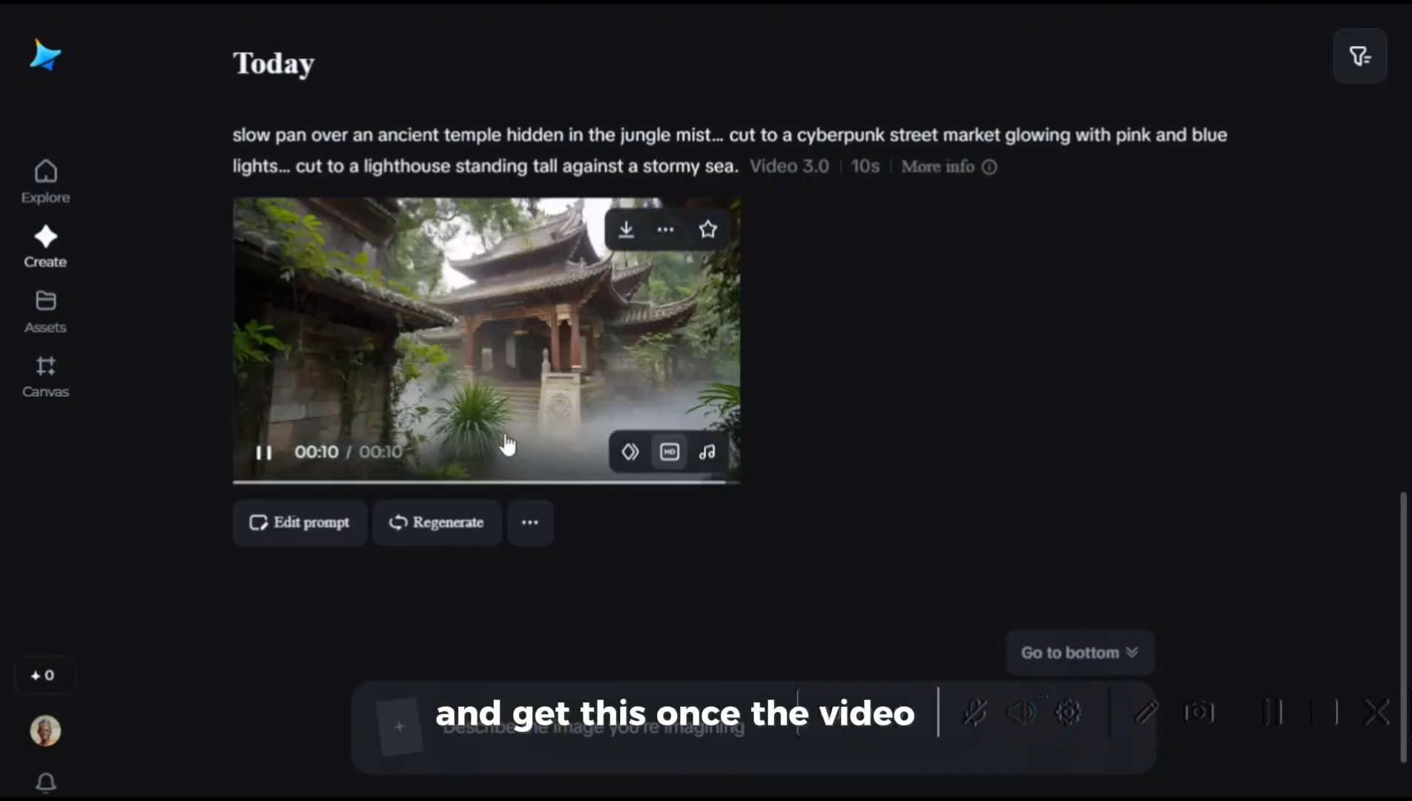
- Open the three-scene video, generate its soundtrack, and select Soundtrack3
click(557, 379)
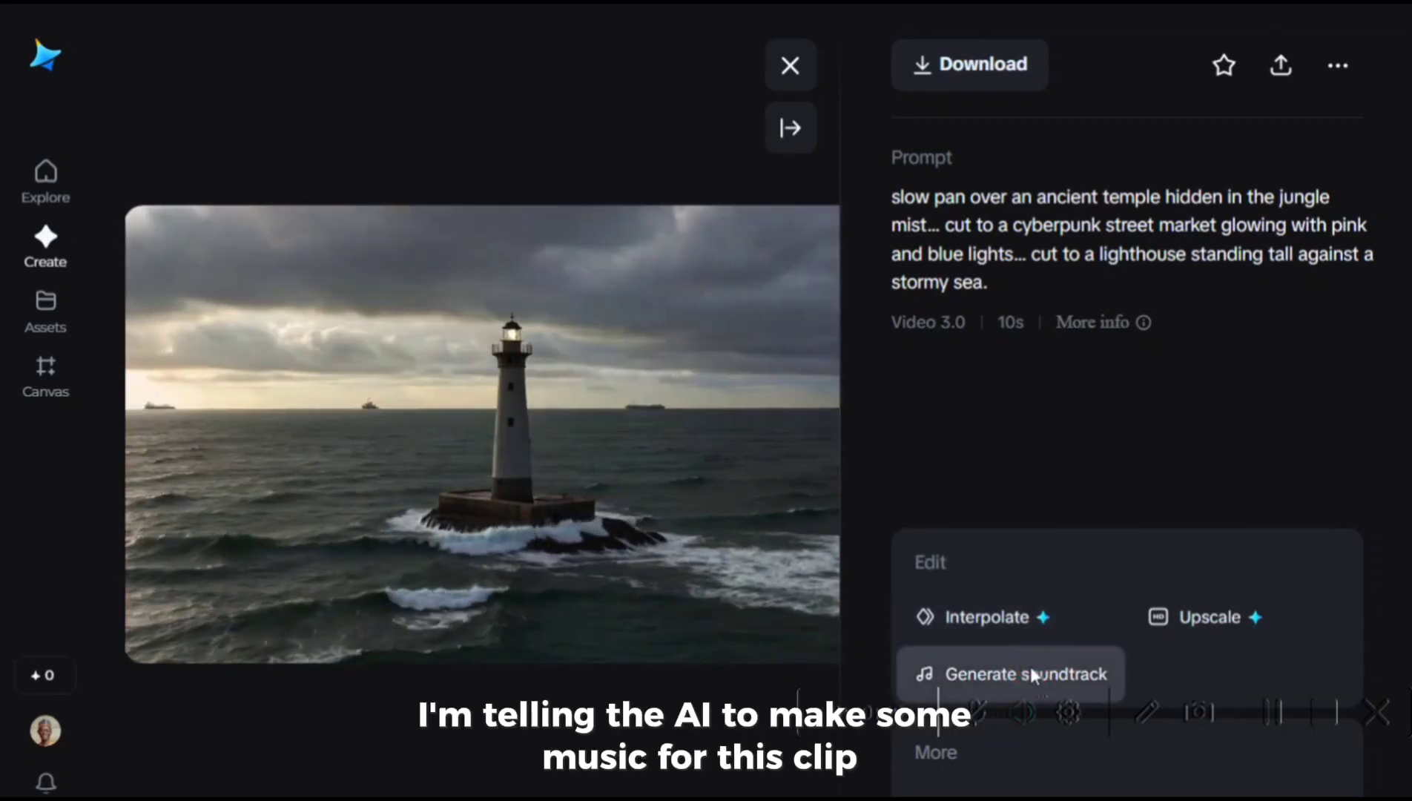
click(1033, 675)
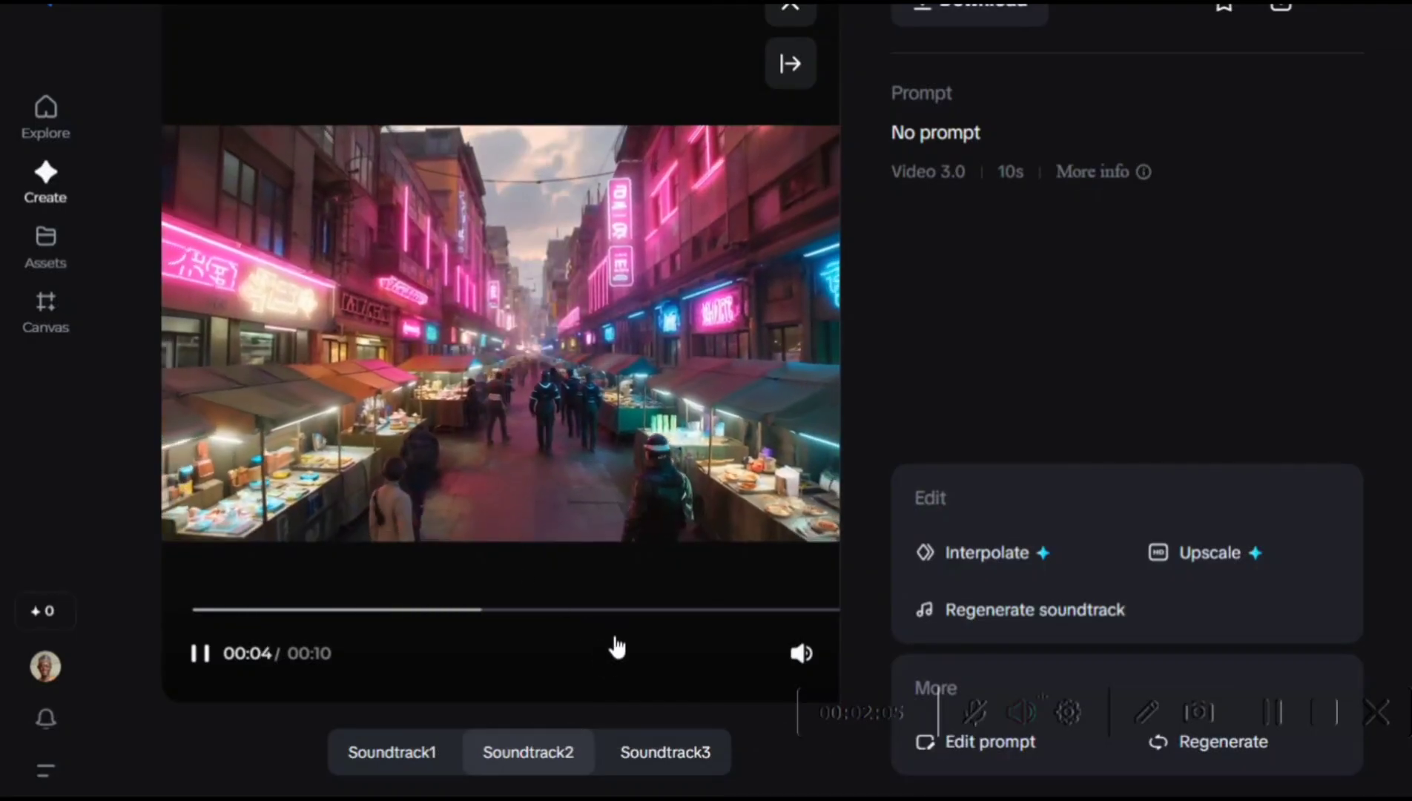
click(662, 744)
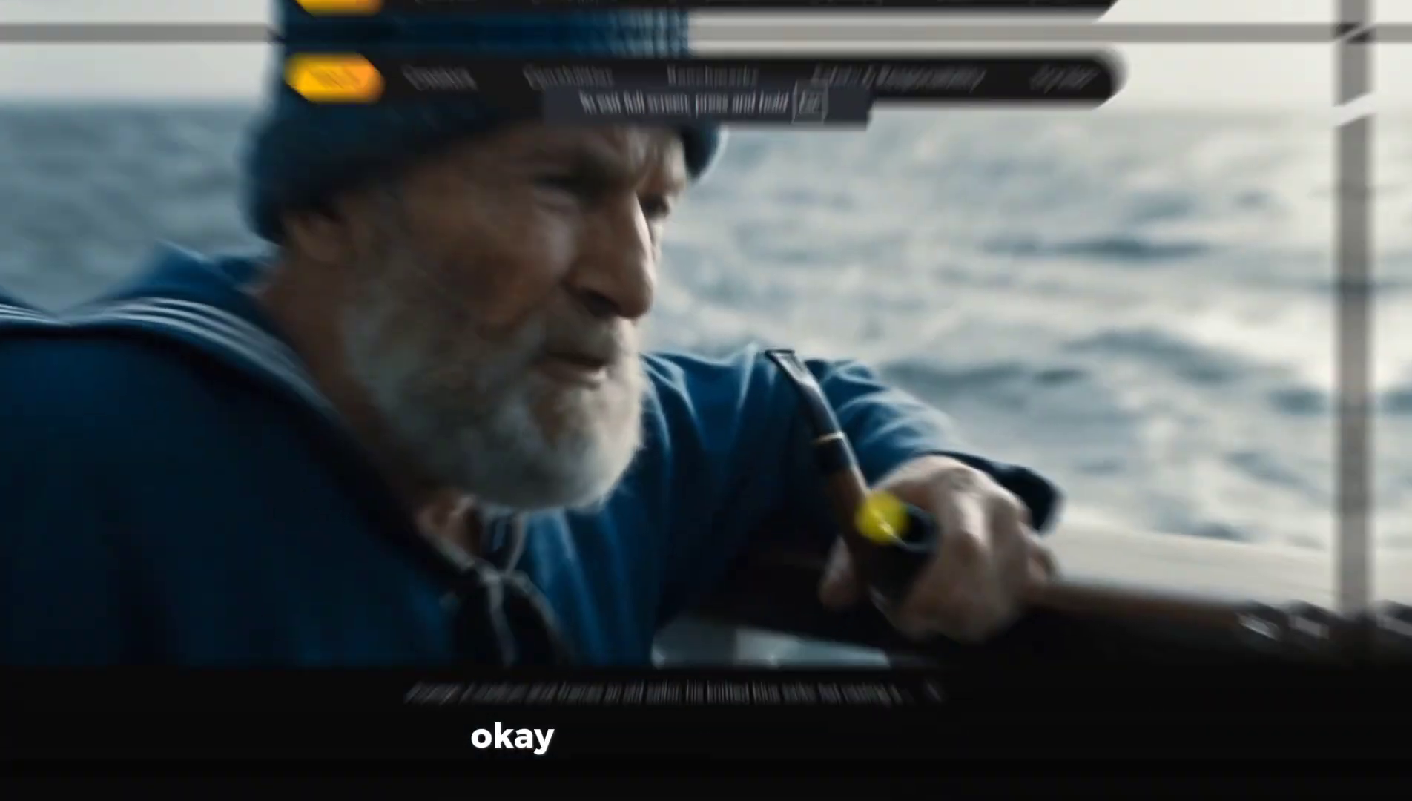
- Scroll the Veo 3 showcase and expand the Ireland cliff video's full prompt
scroll(898, 599, down, 10)
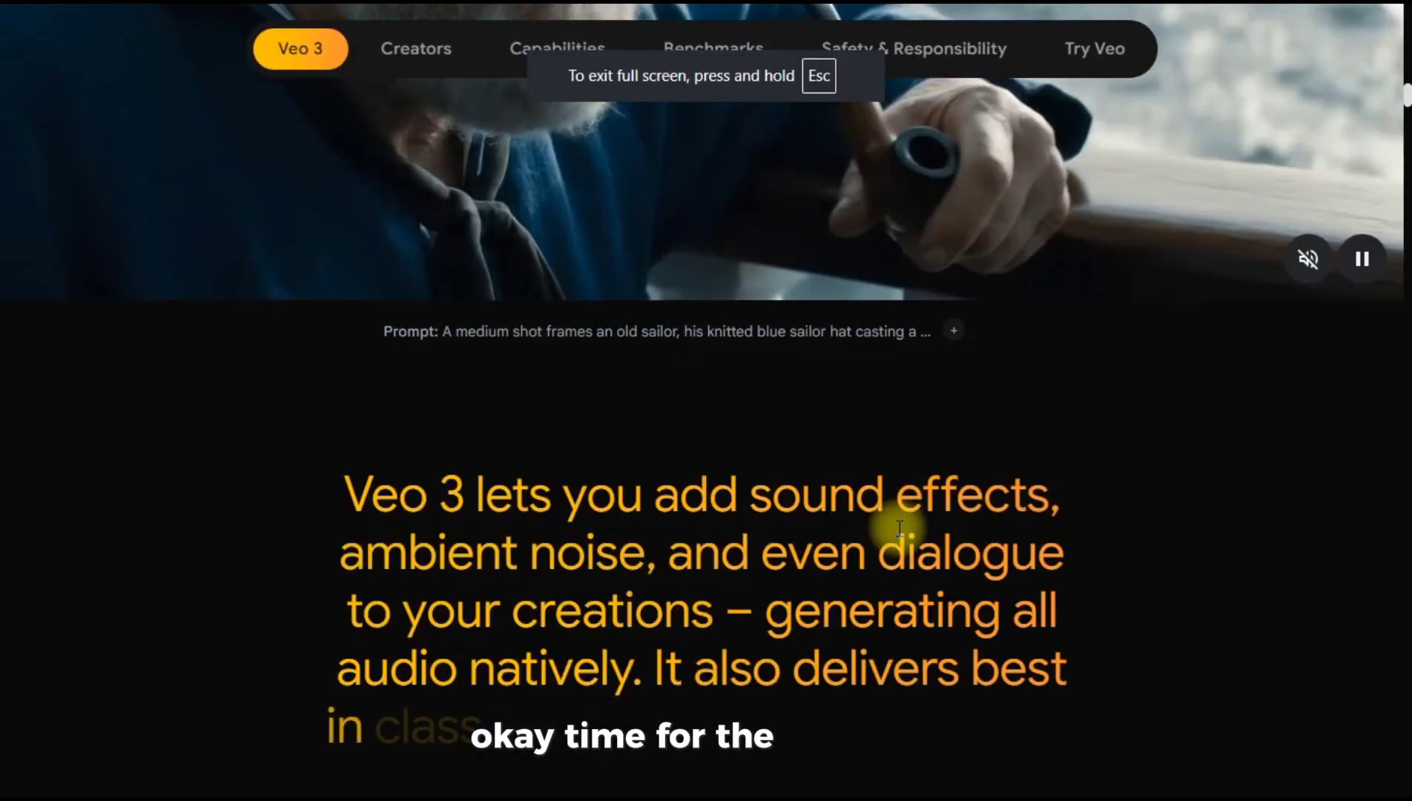
scroll(900, 531, down, 8)
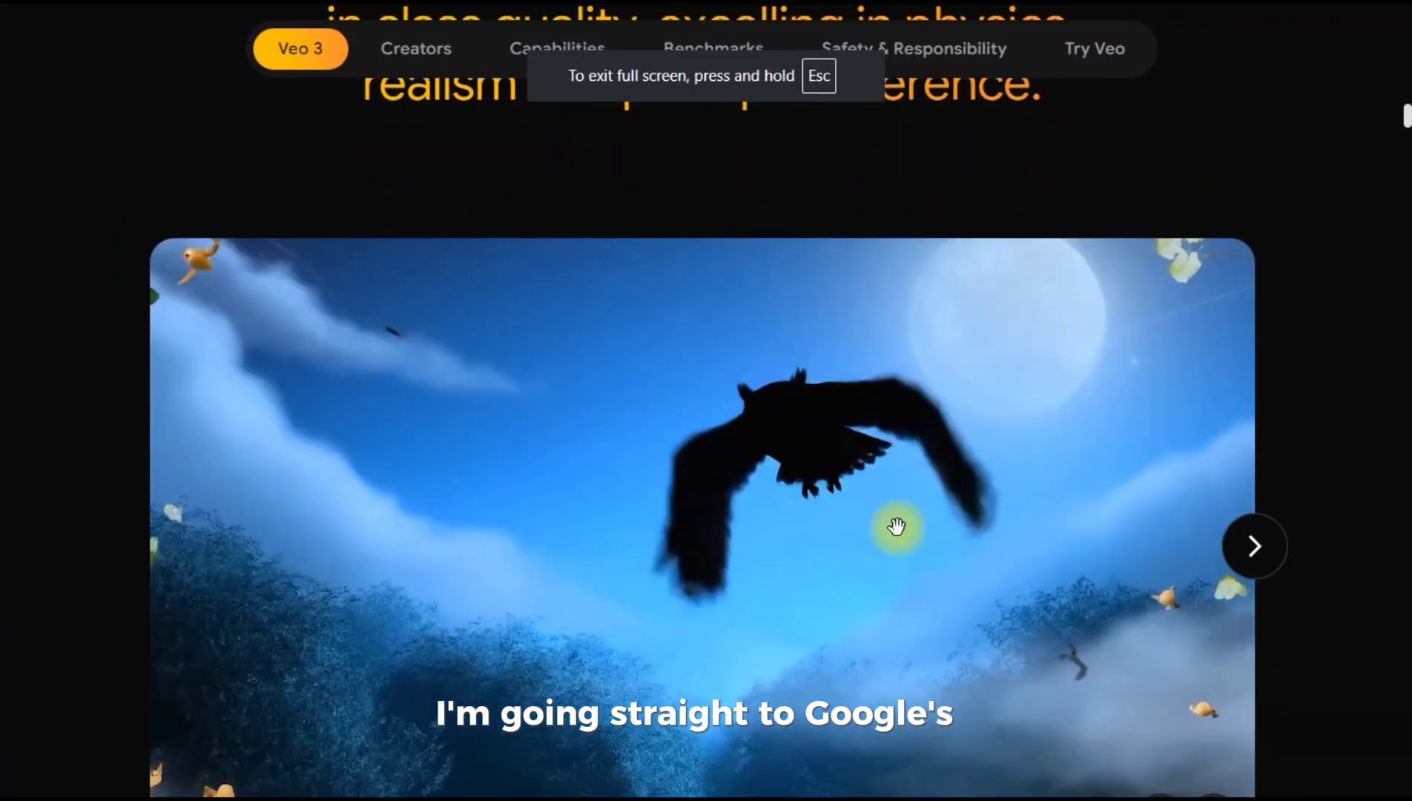
scroll(898, 528, up, 4)
scroll(896, 524, down, 8)
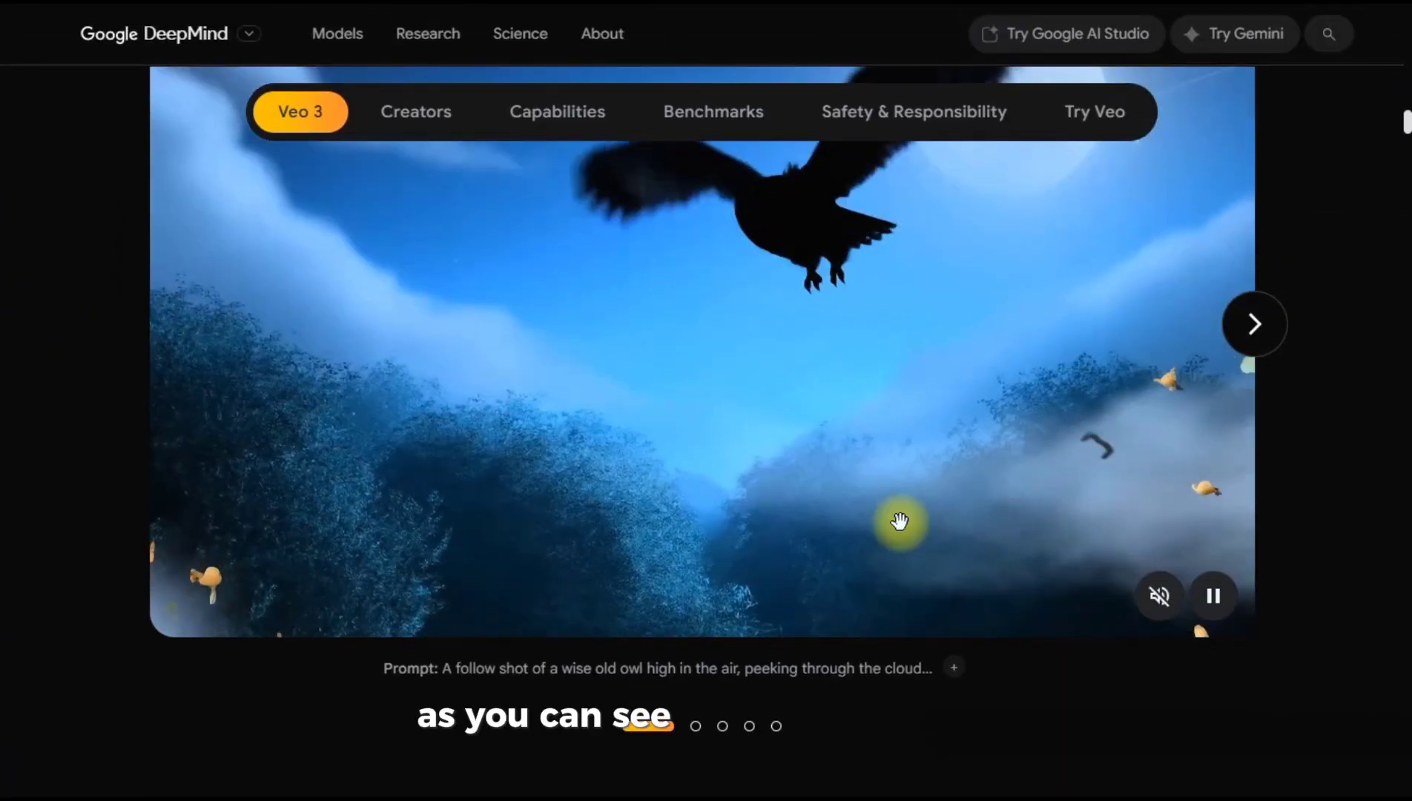
scroll(901, 524, down, 4)
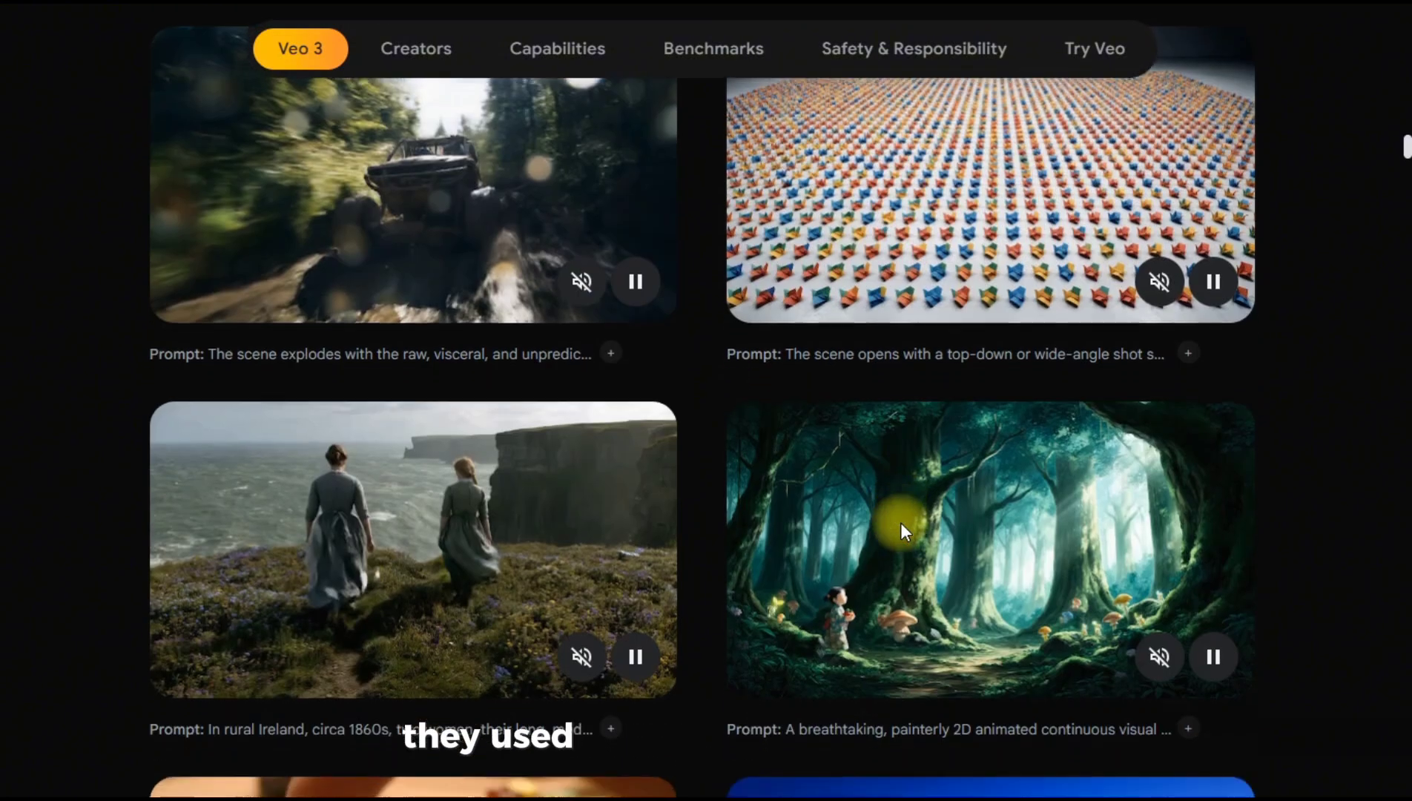
scroll(901, 524, down, 3)
scroll(900, 522, down, 1)
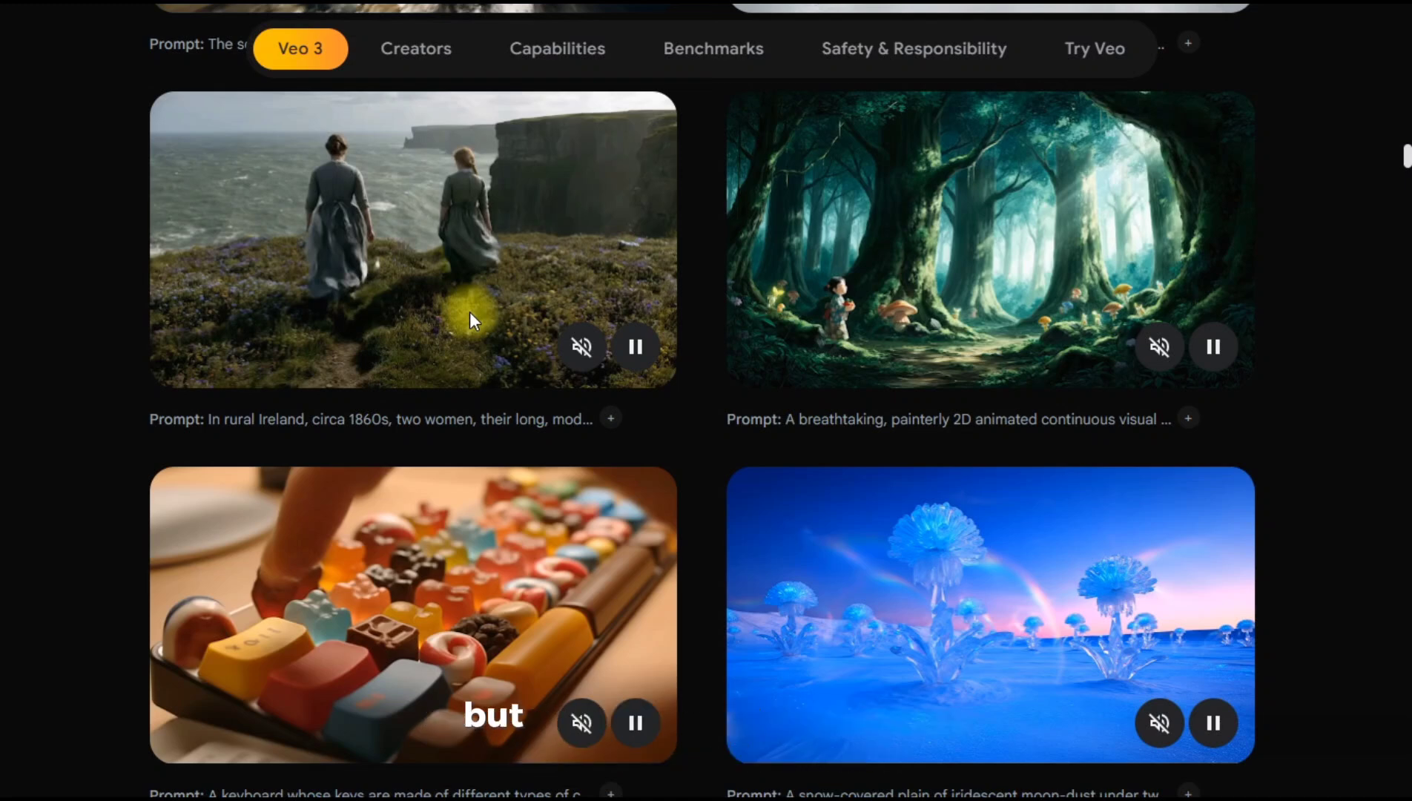
click(502, 243)
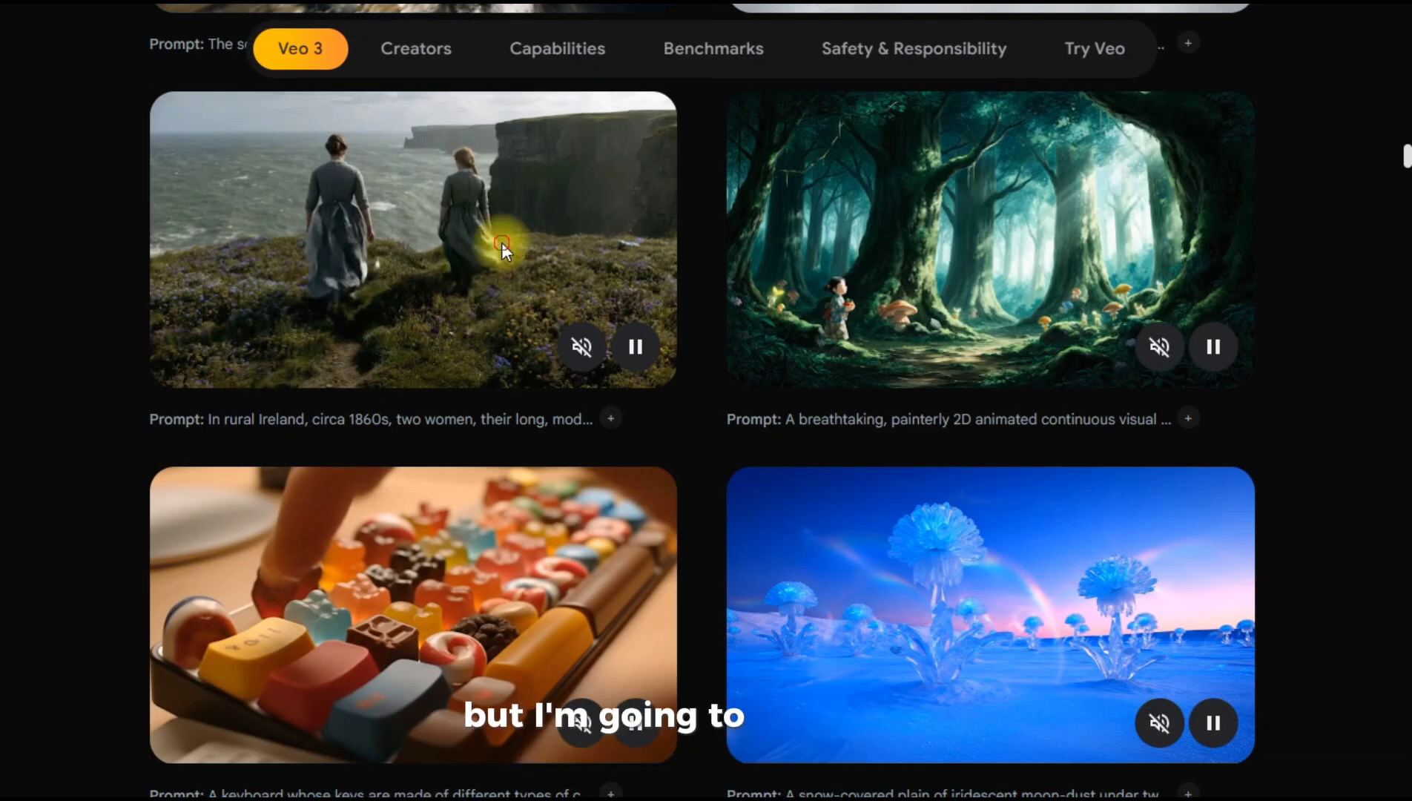
click(610, 418)
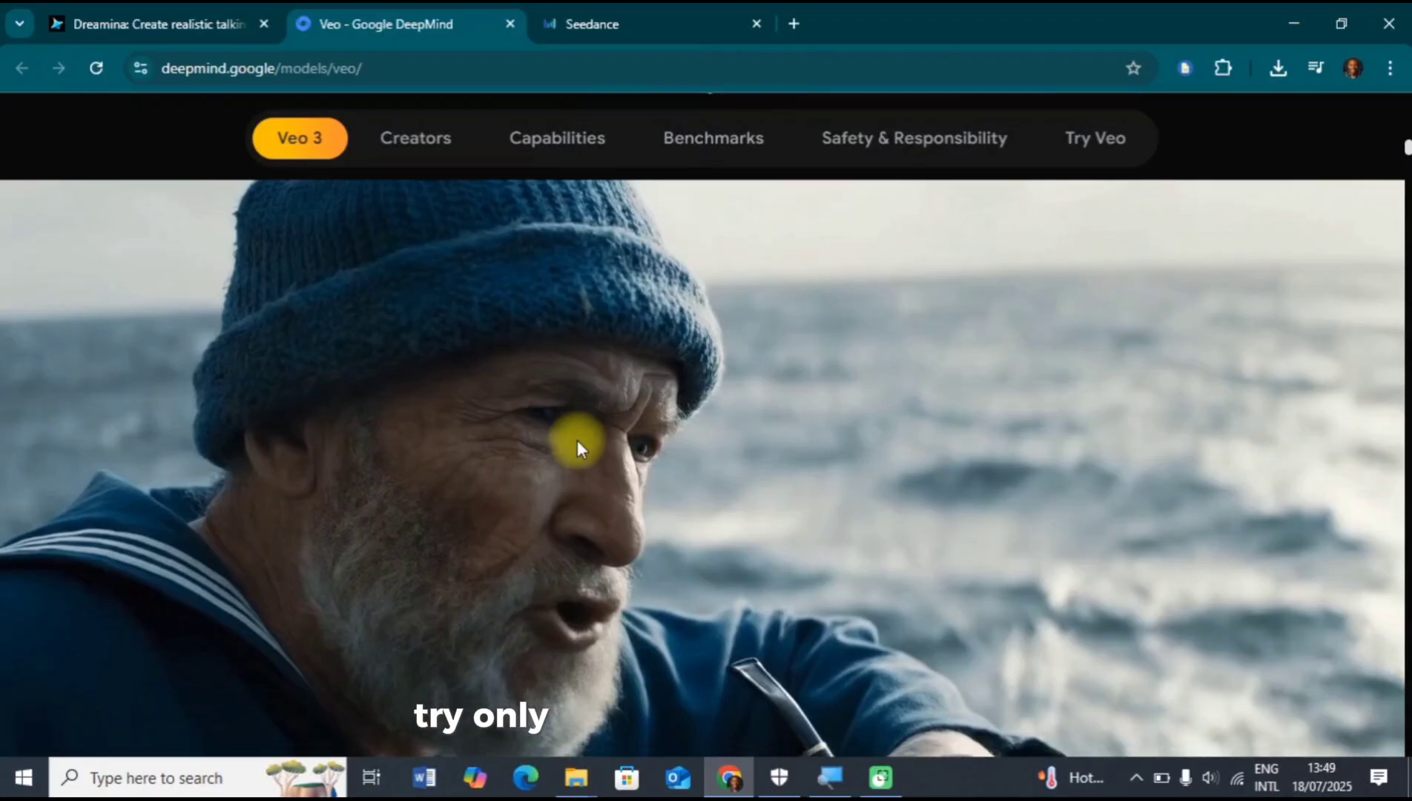
- Expand the old sailor video's prompt, select all its text, and return to Dreamina
scroll(577, 441, down, 4)
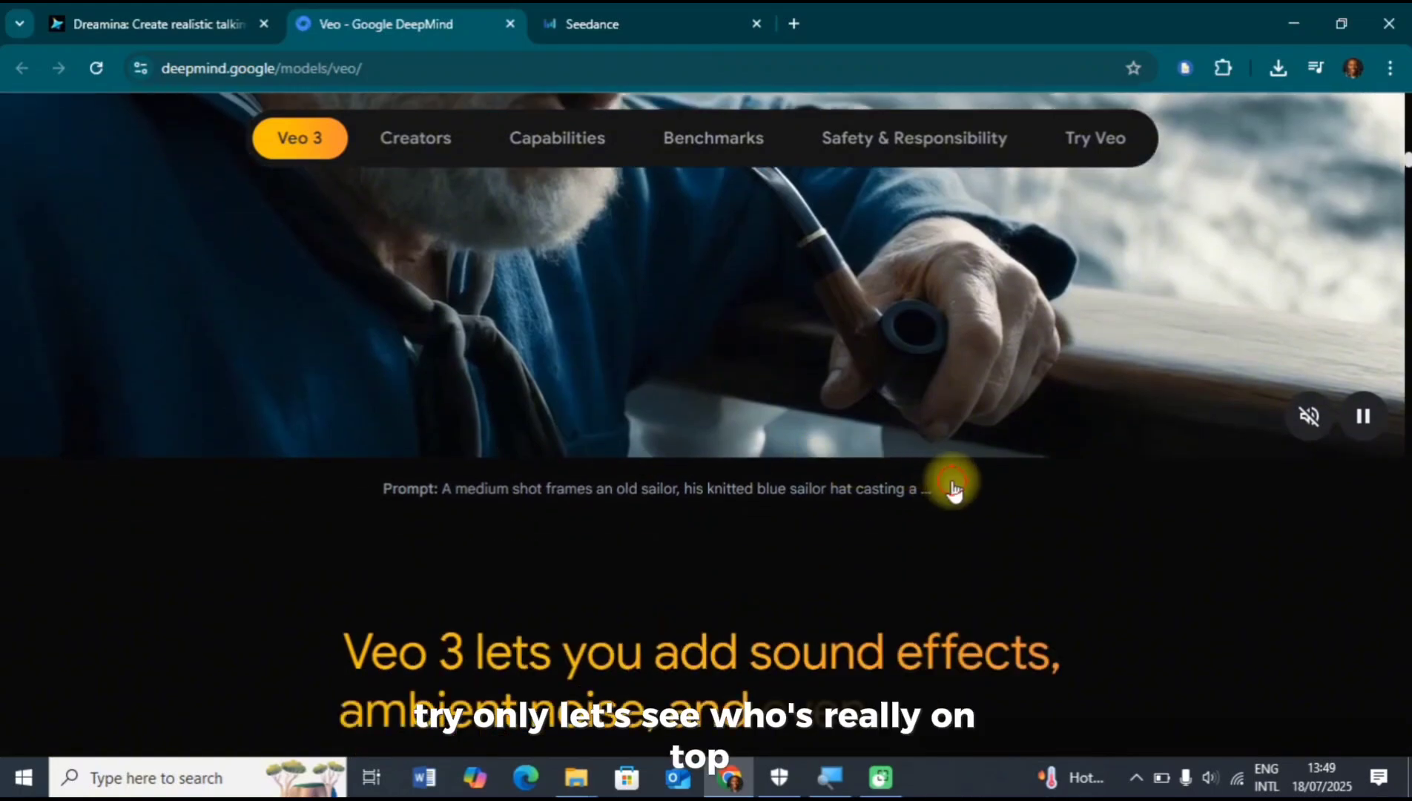
click(953, 488)
drag(445, 491, 851, 559)
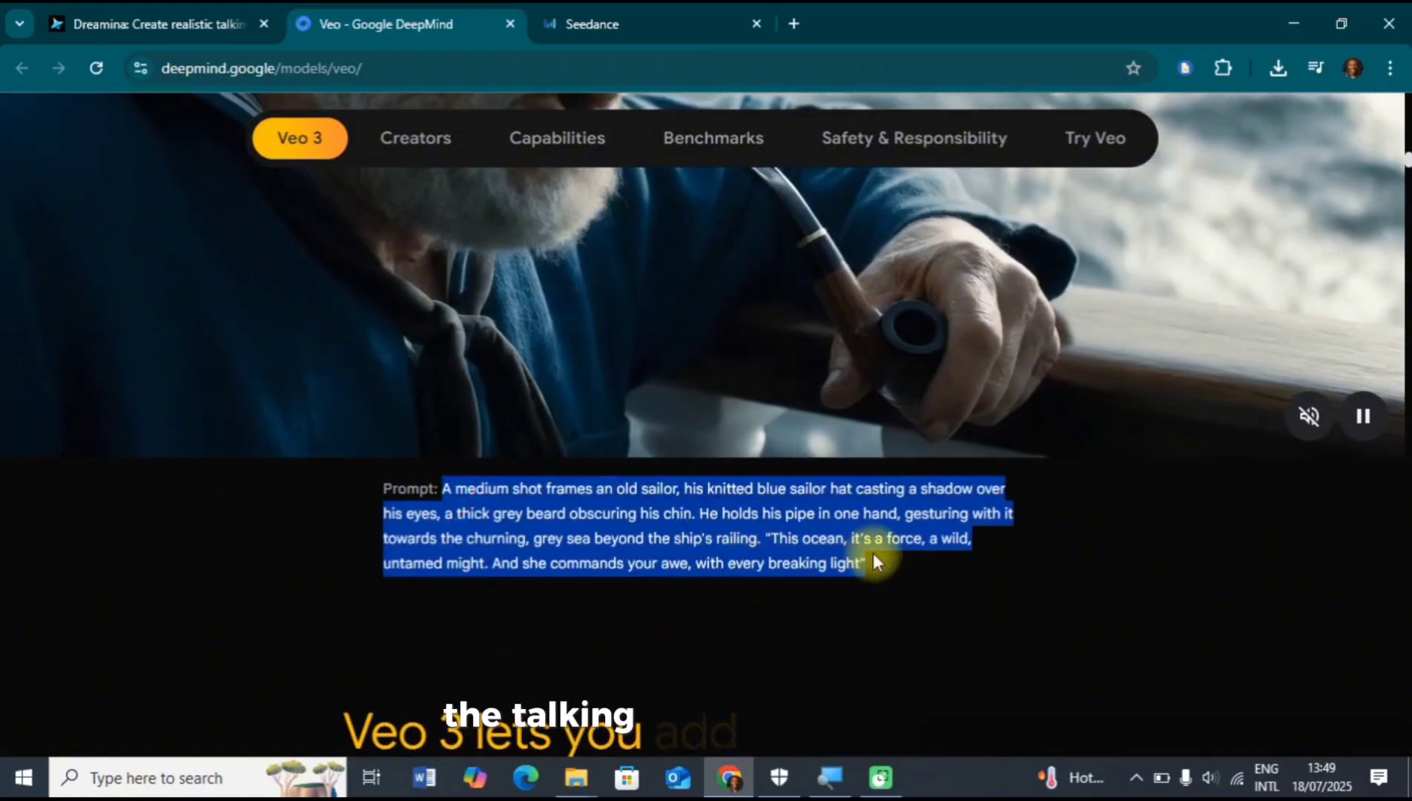
scroll(781, 434, up, 3)
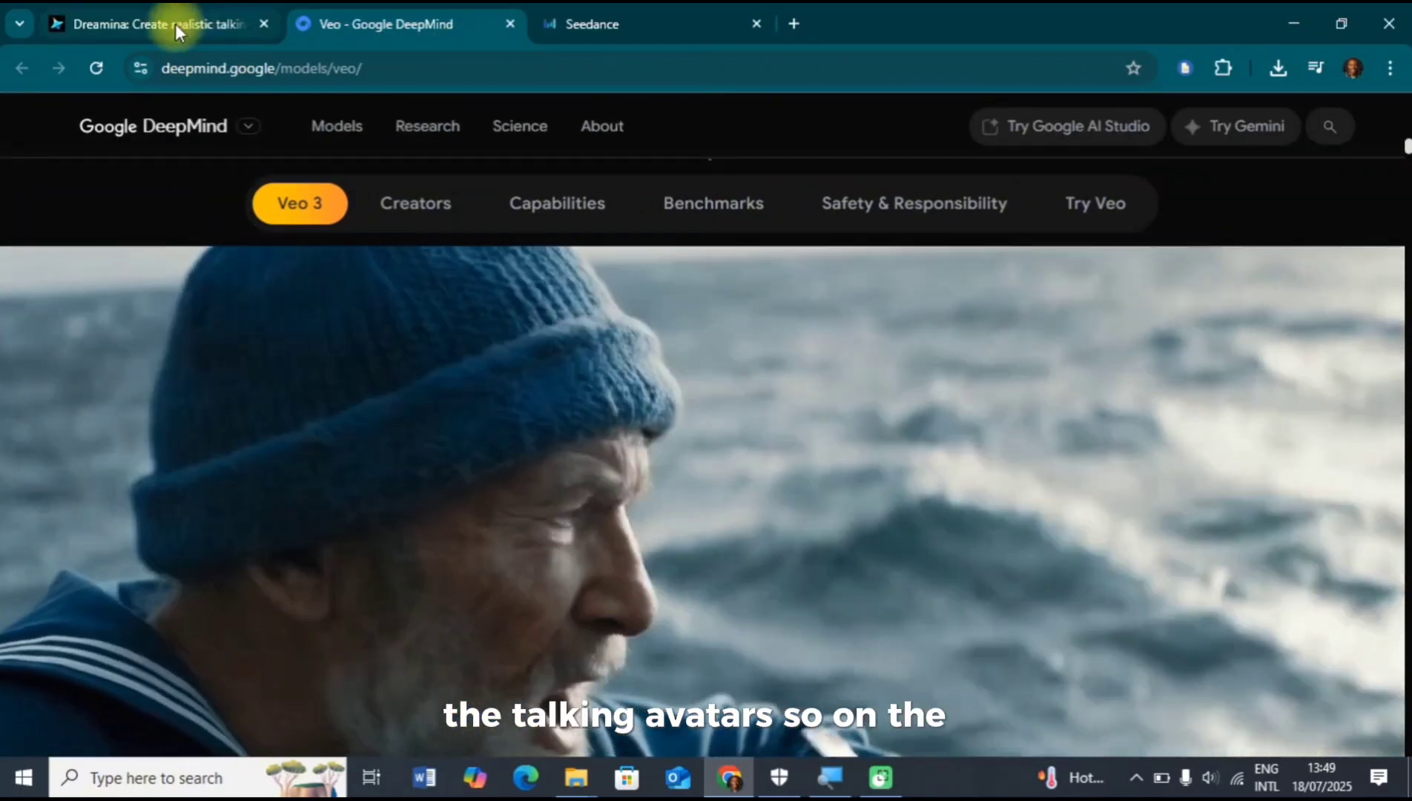
click(176, 24)
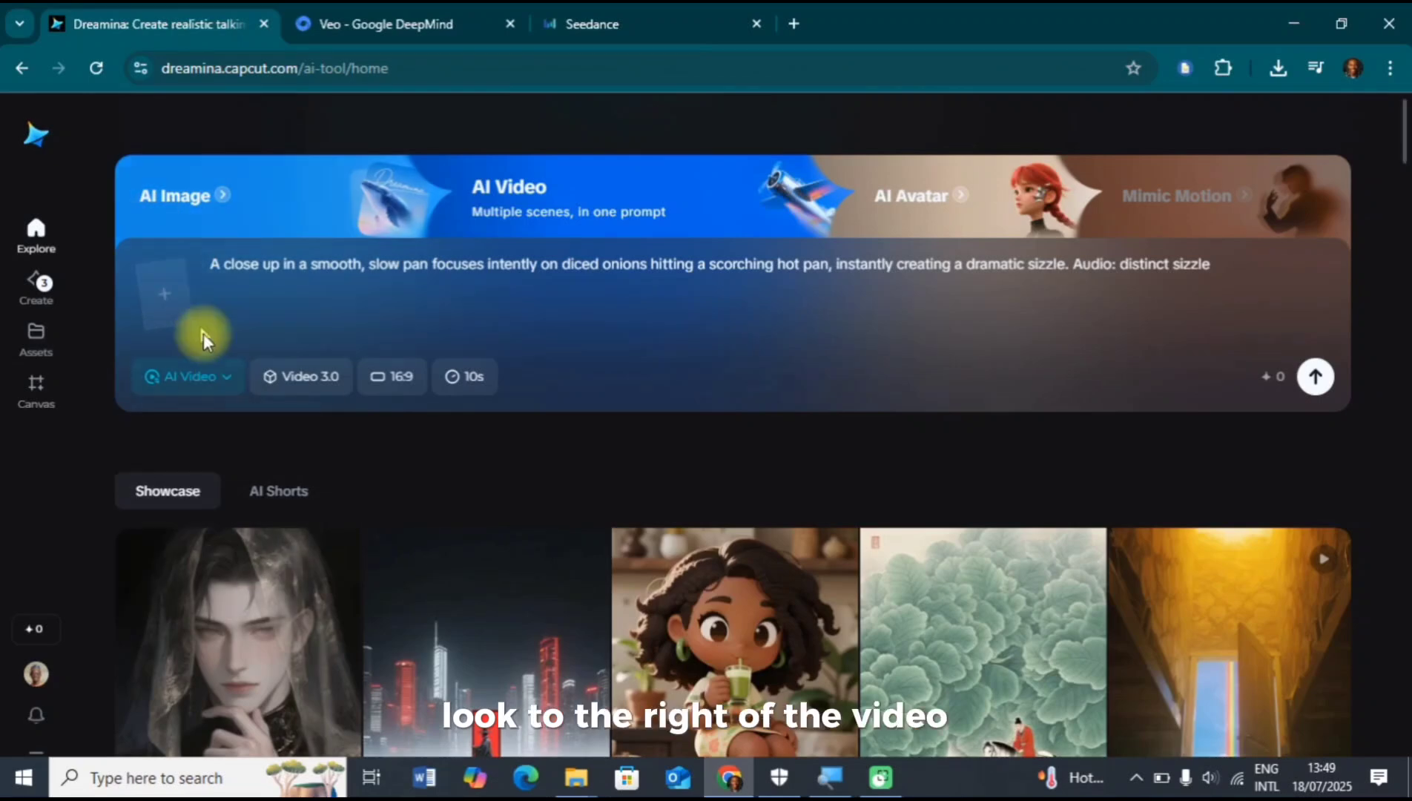
- Switch the creation mode to AI Avatar and open the avatar image upload picker
click(225, 385)
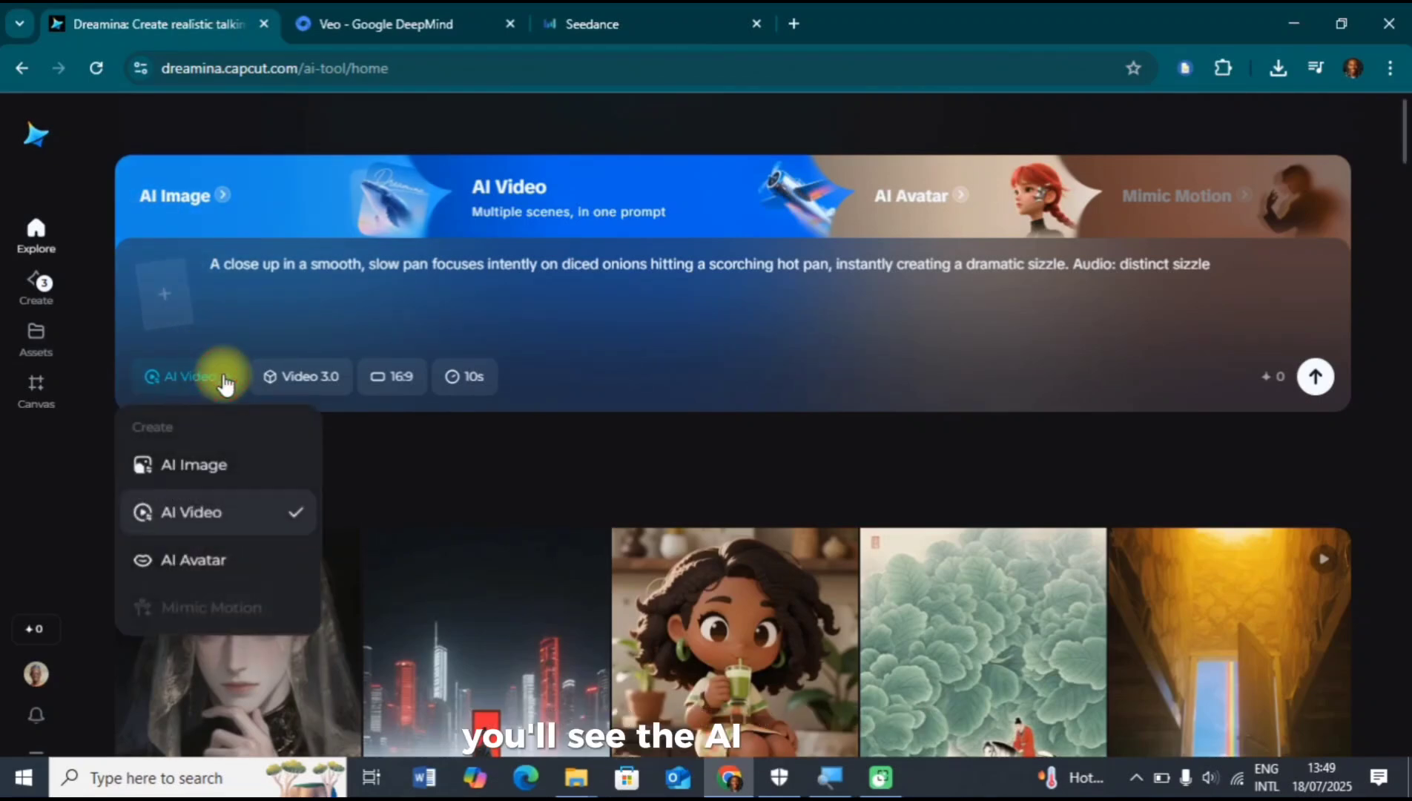
click(187, 583)
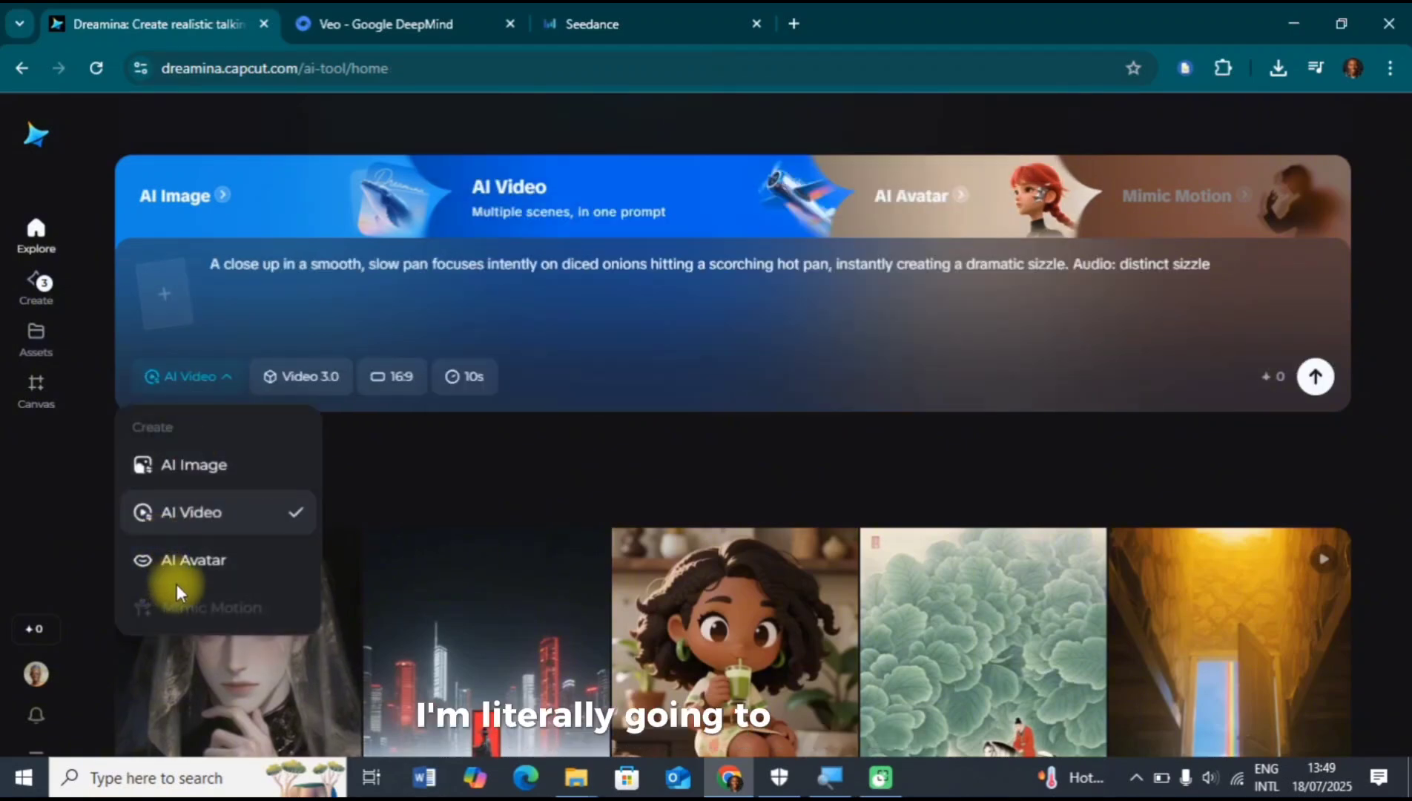
click(181, 583)
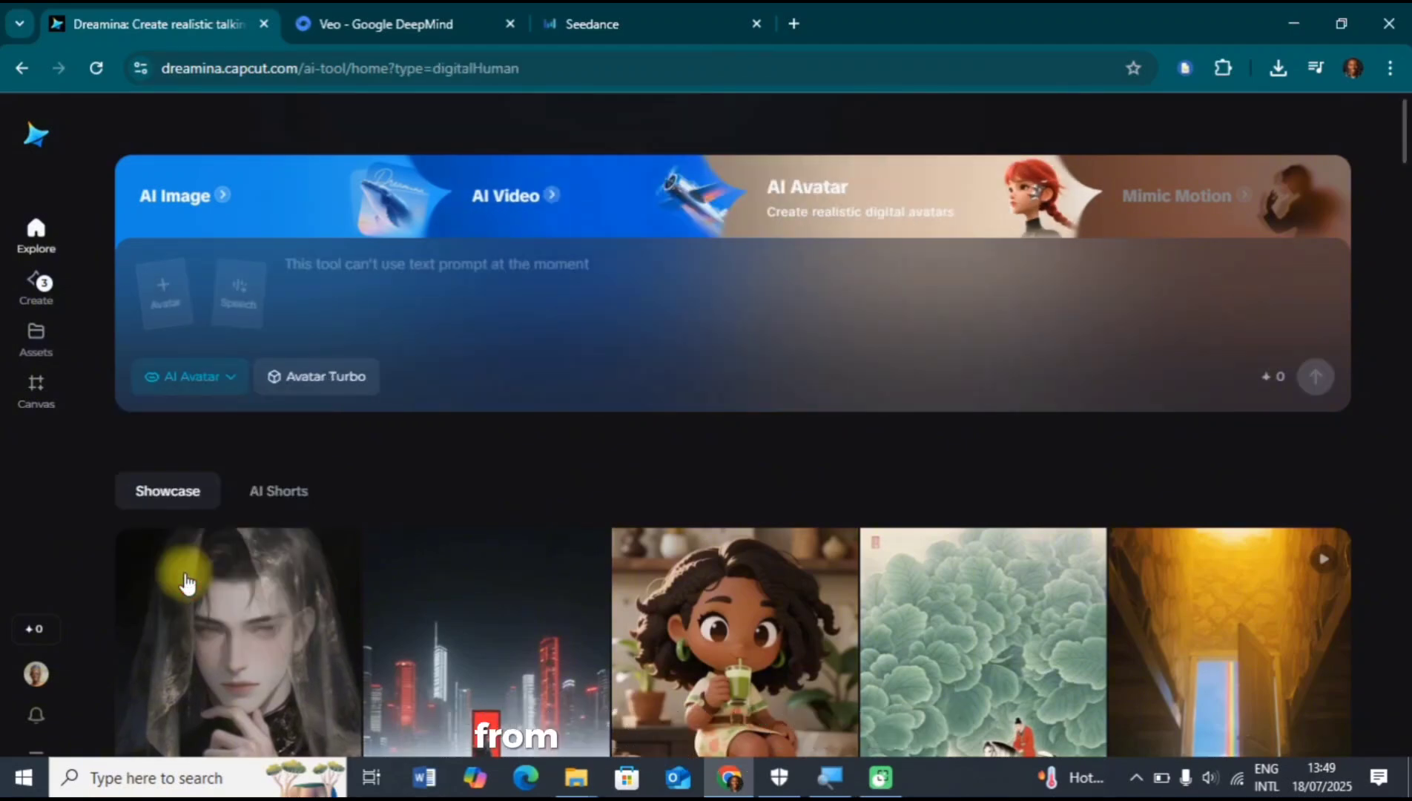
click(169, 295)
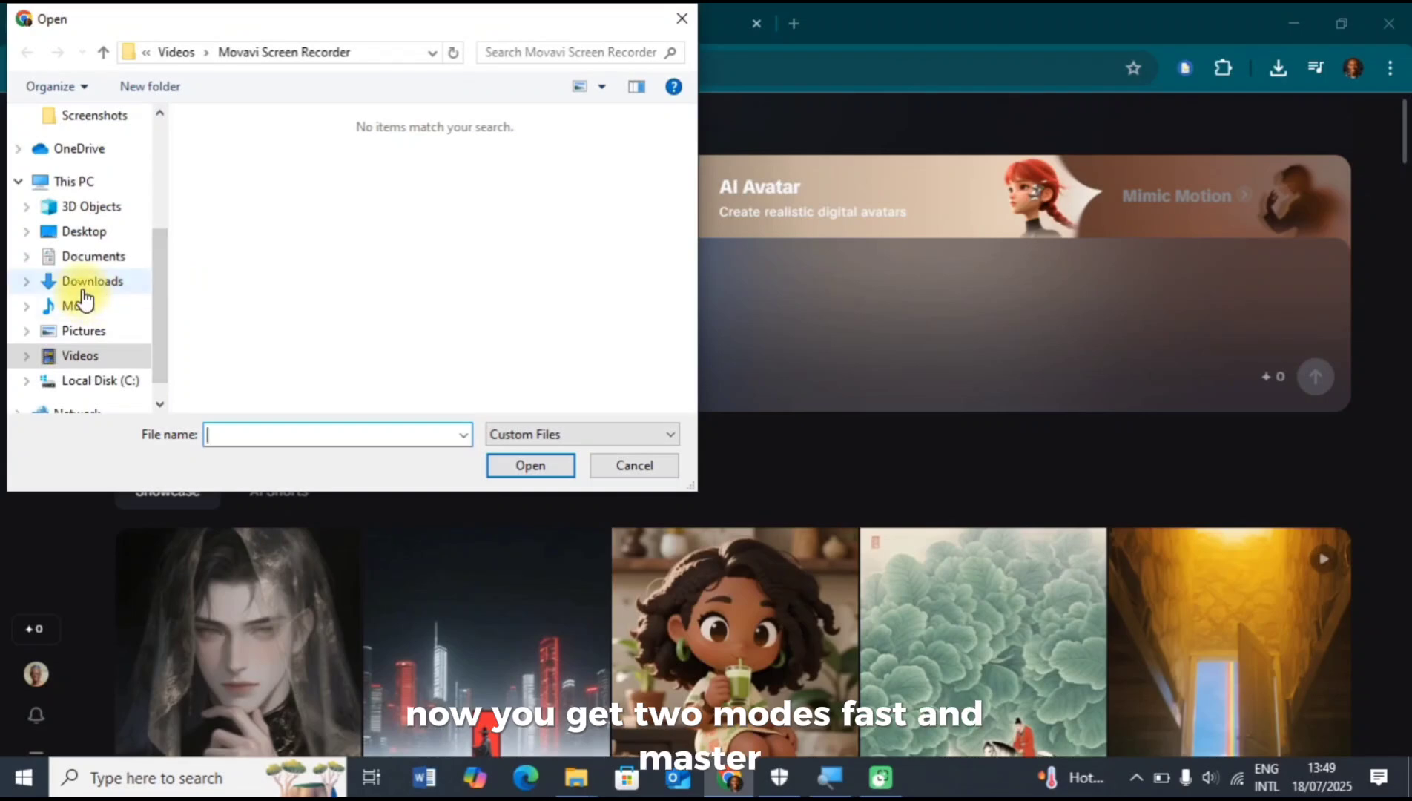
- Upload the 'imag' photo from Downloads as the avatar and 'test' audio as its speech
click(85, 297)
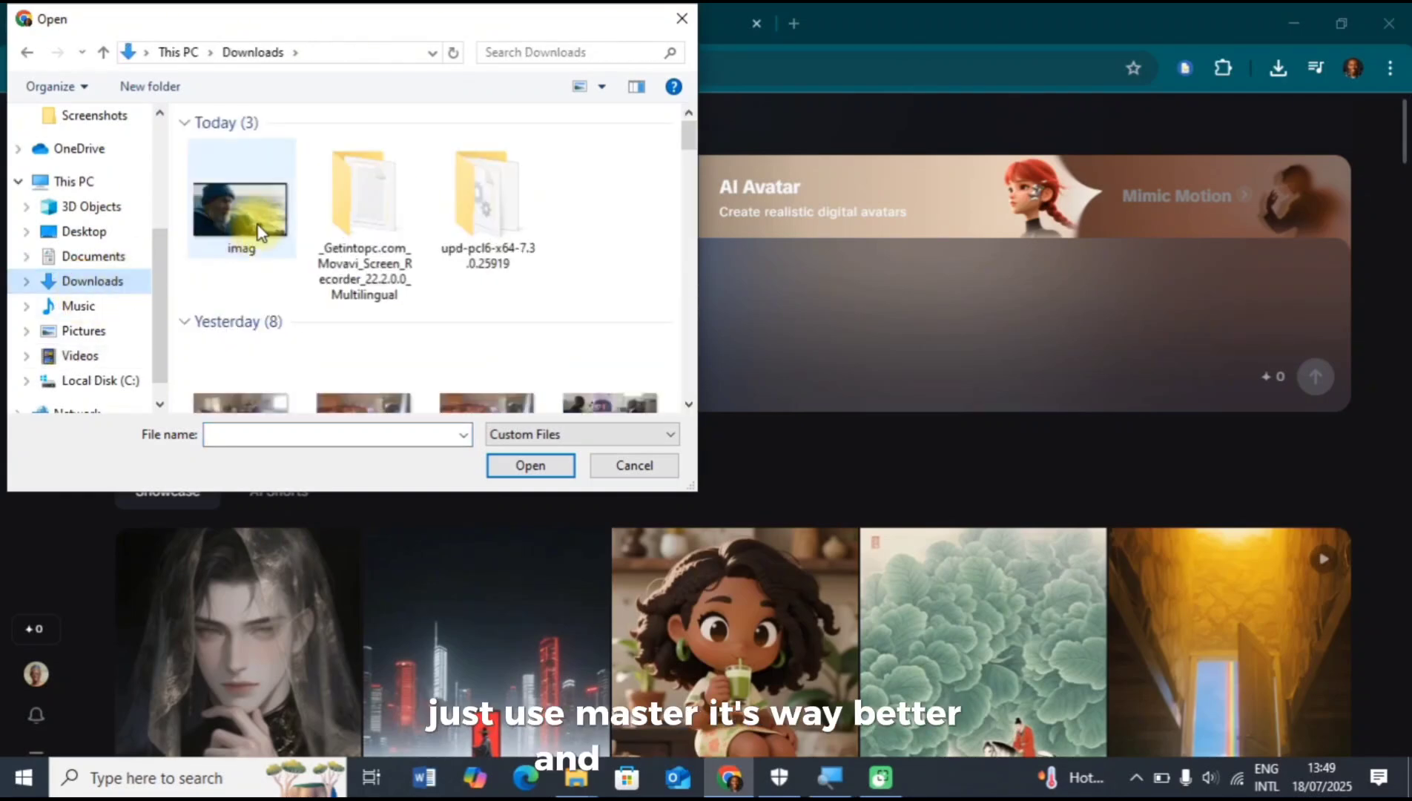
click(563, 468)
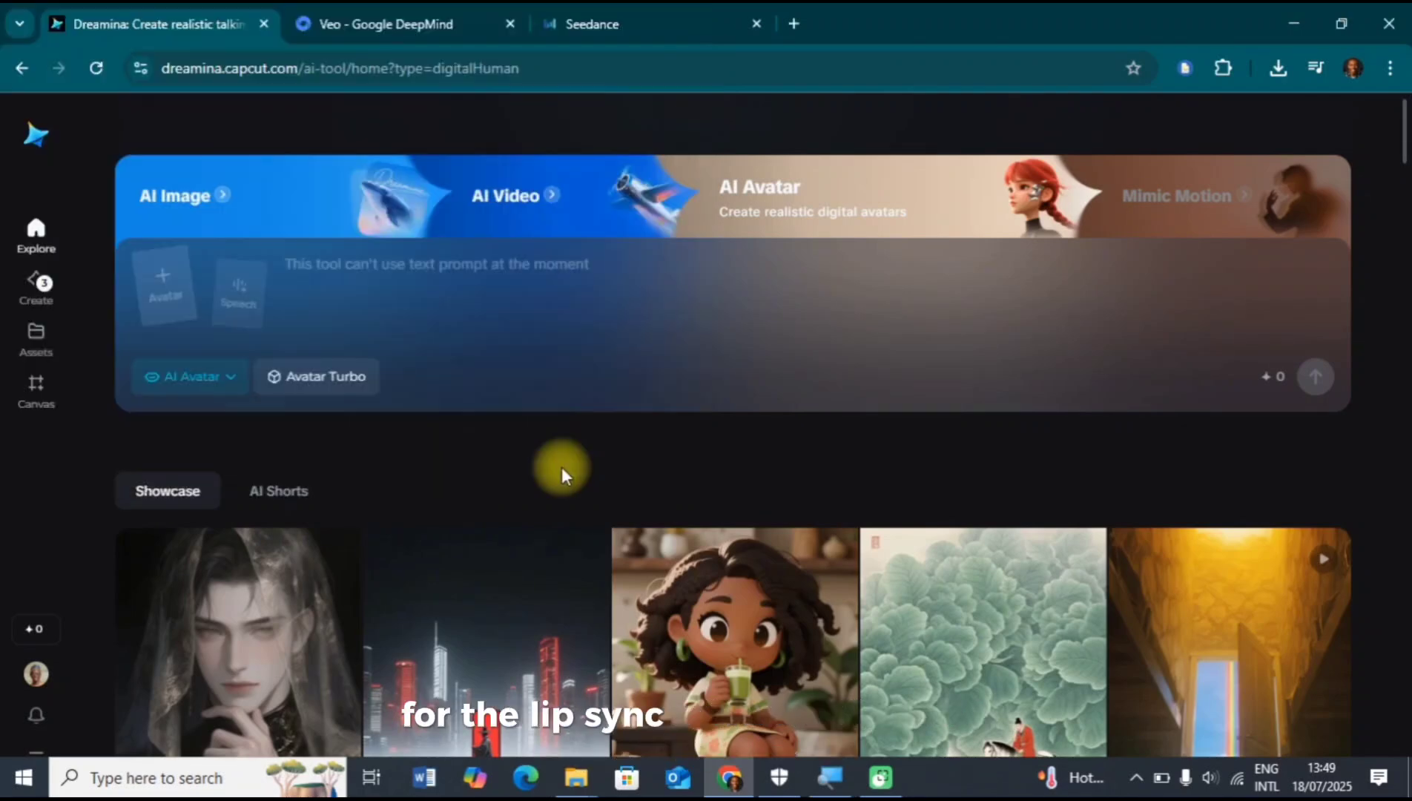
click(256, 304)
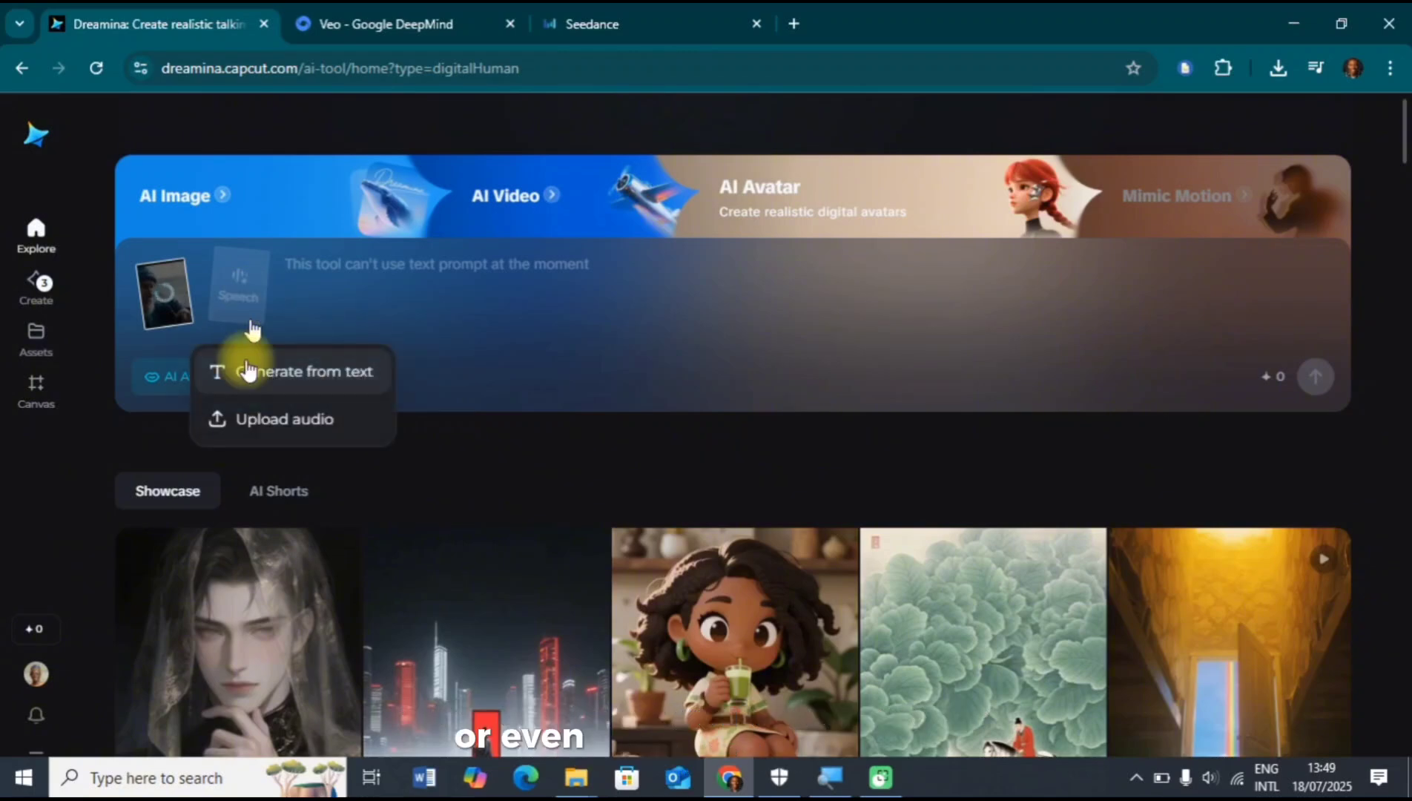
click(276, 426)
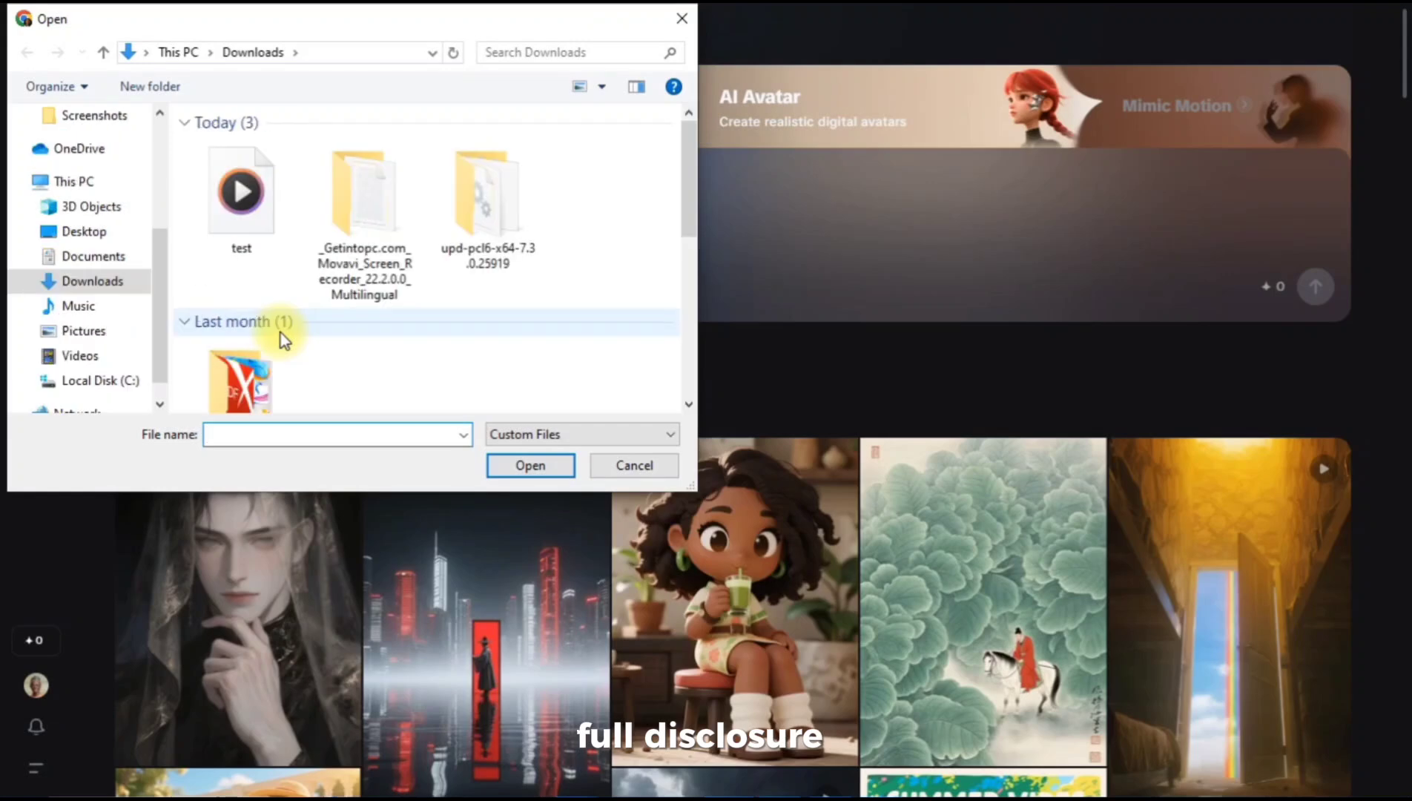
click(241, 194)
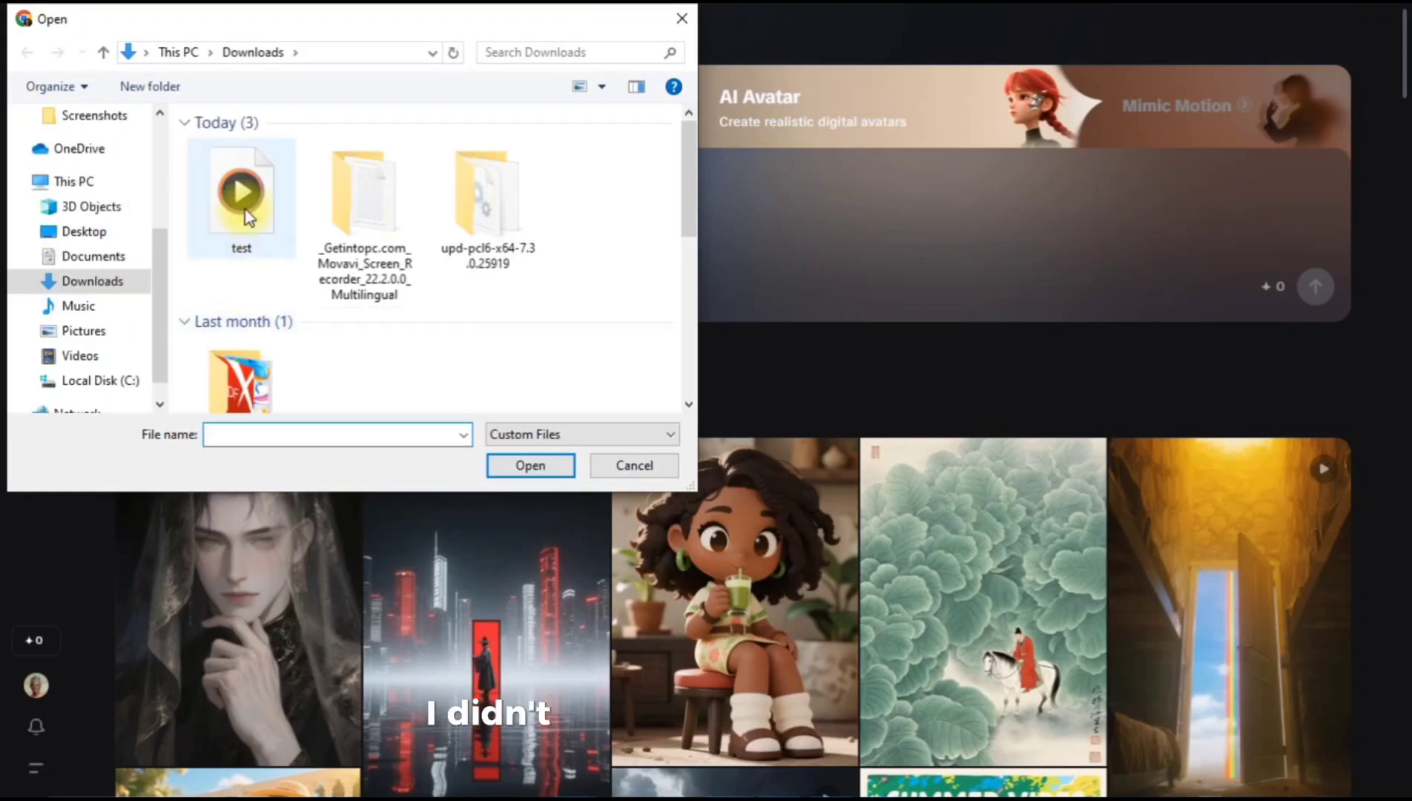
click(525, 458)
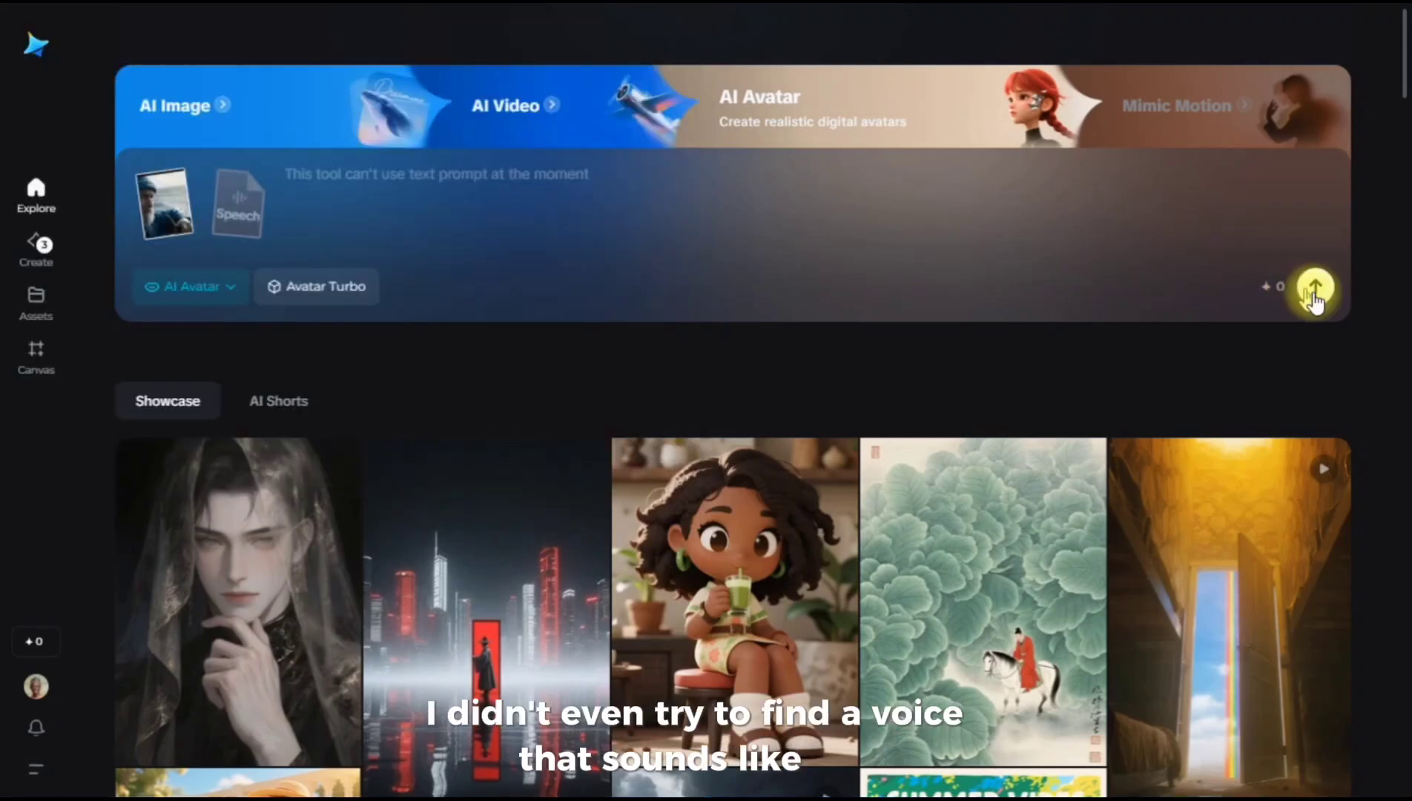